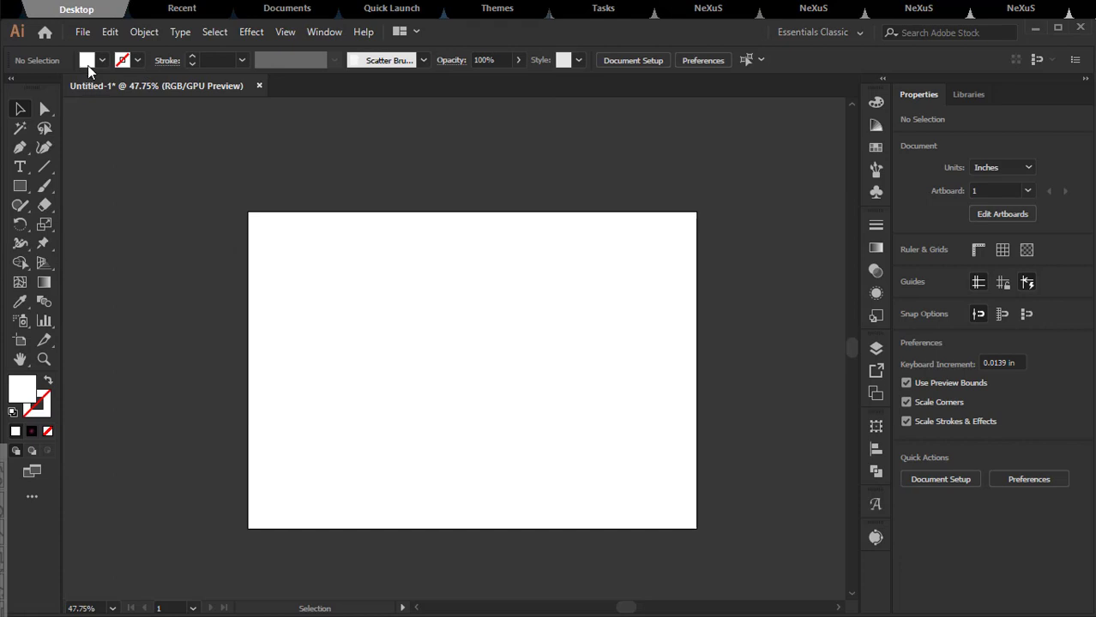
Draw a rectangle covering the whole artboard, about 11.69 by 8.27 in
left_click(20, 186)
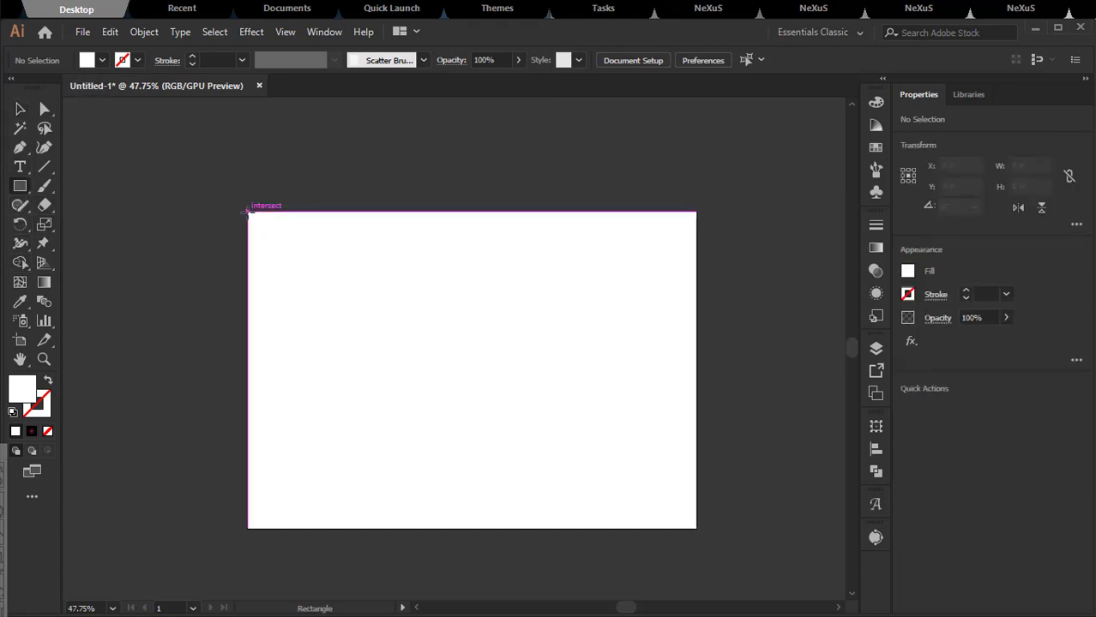
left_click_drag(248, 214, 696, 527)
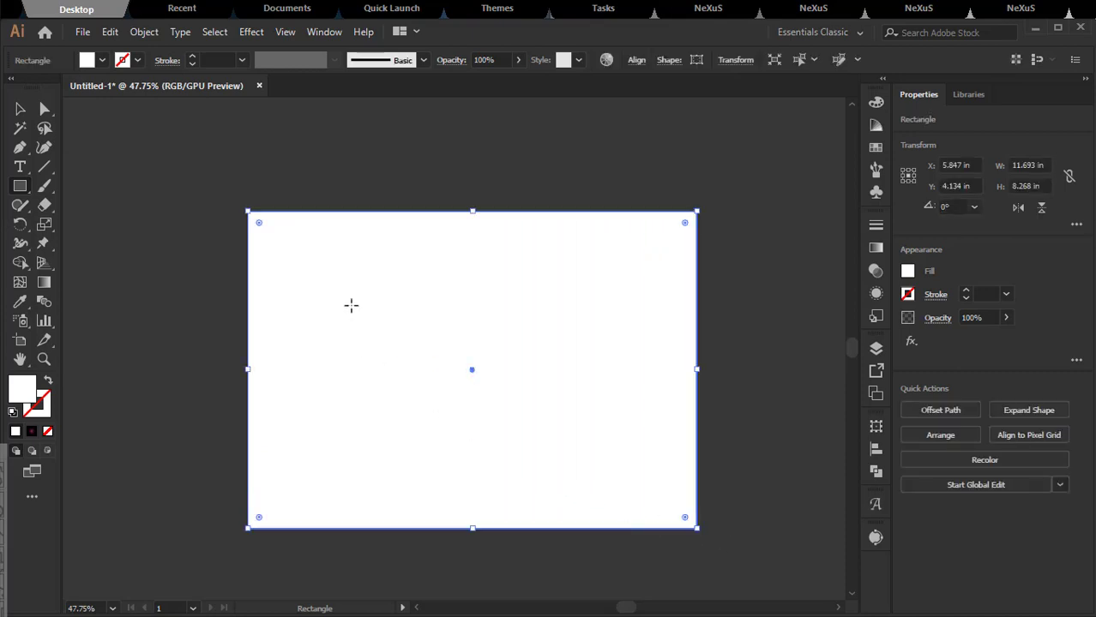
left_click(20, 110)
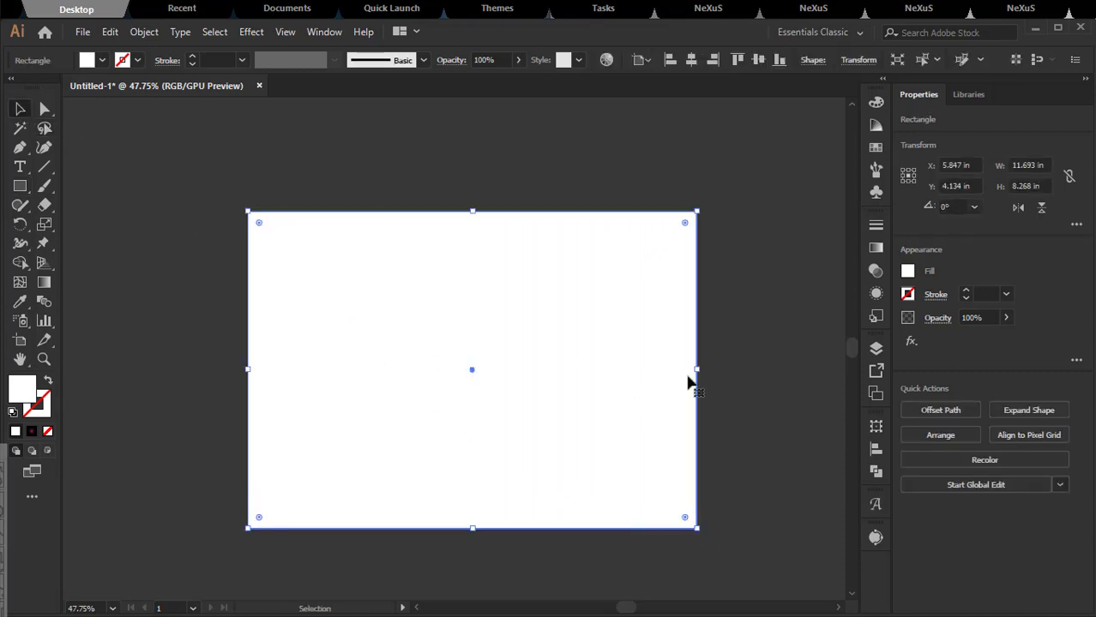
Fill the rectangle with the magenta-to-black radial gradient and extend the gradient's radius well past the rectangle's right edge
left_click(873, 247)
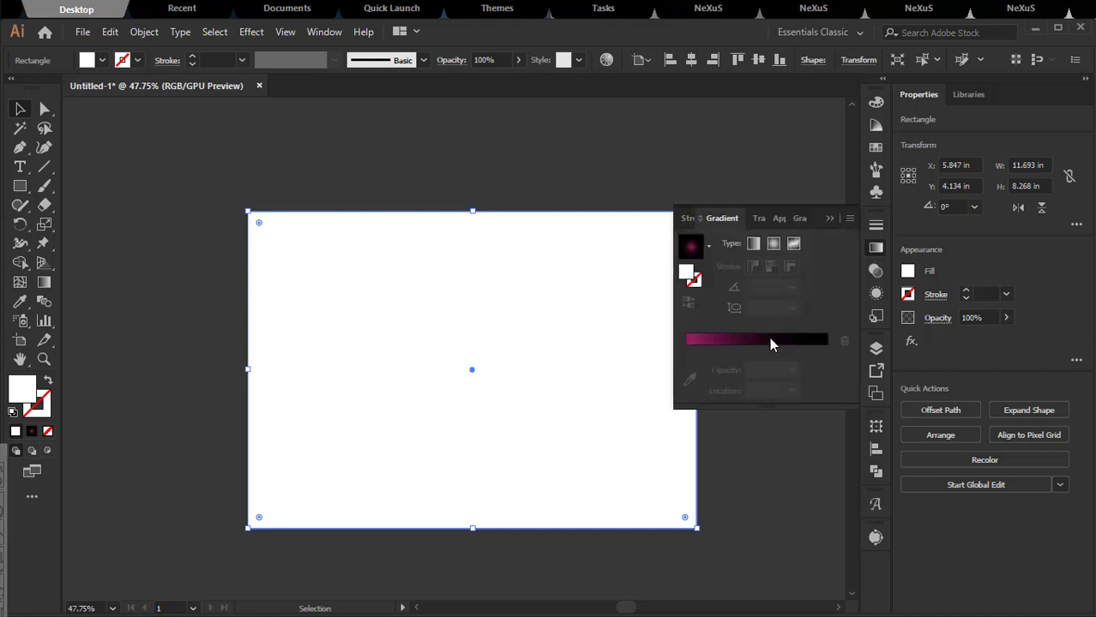
left_click(769, 344)
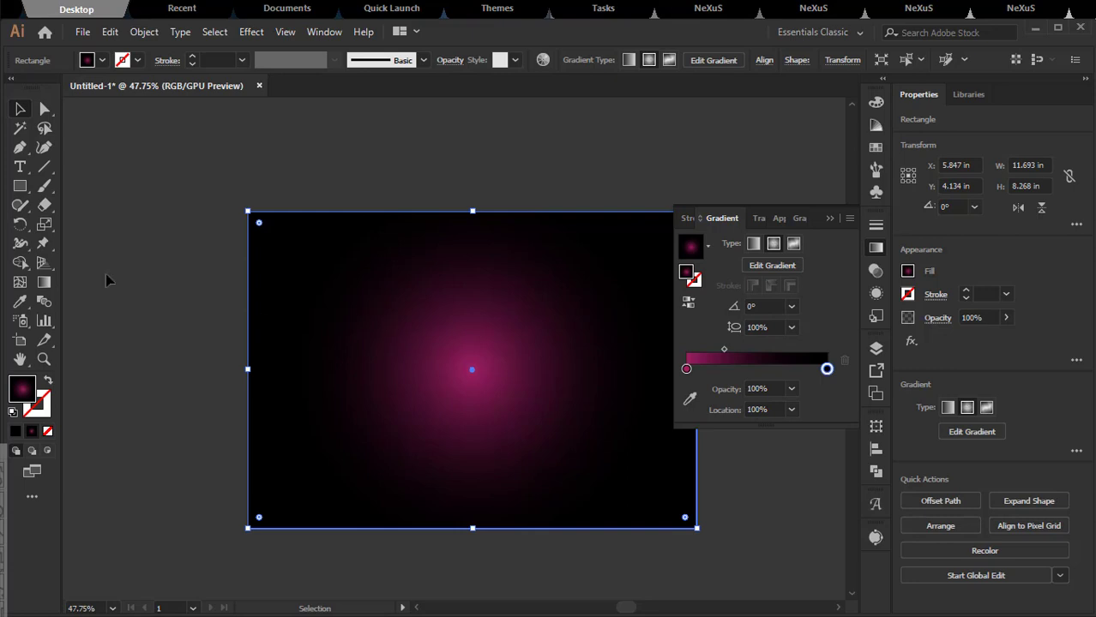
left_click(43, 282)
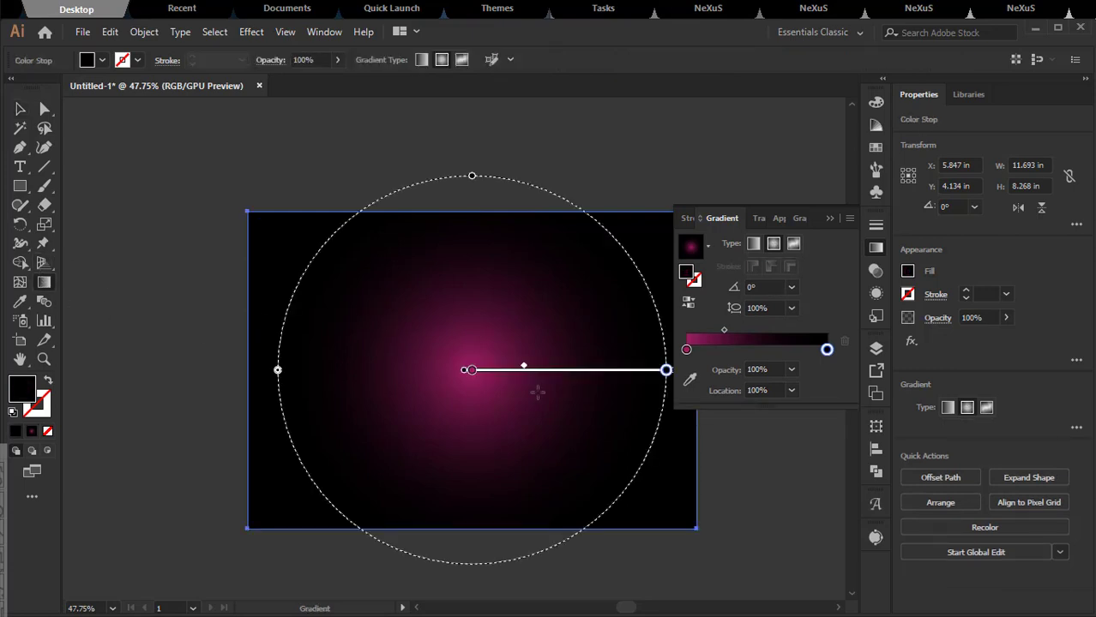
left_click(827, 218)
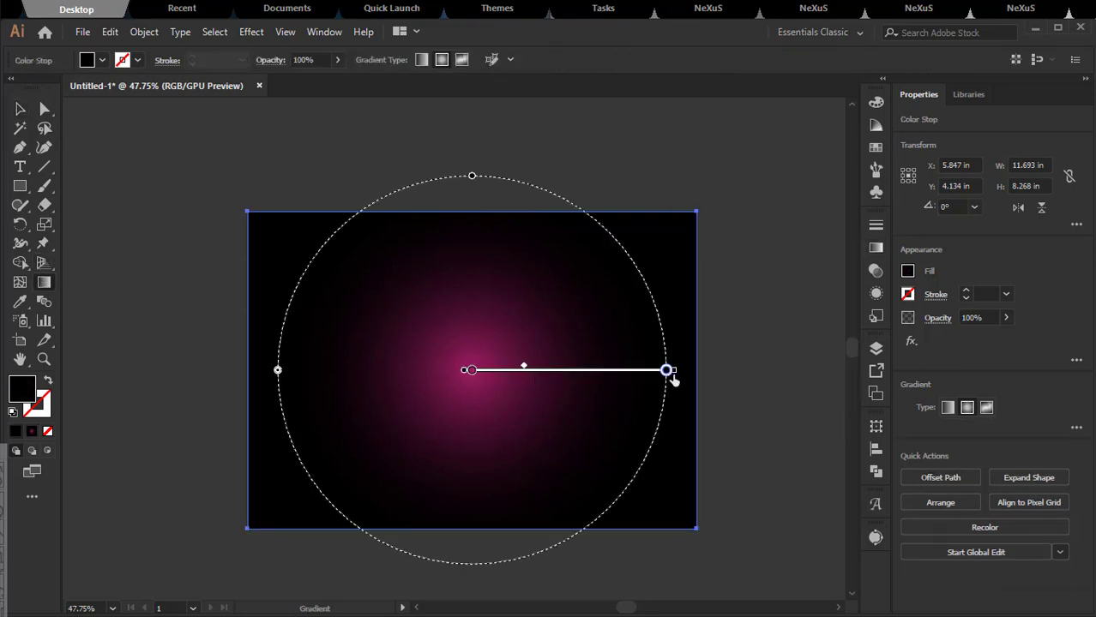
mouse_move(667, 378)
left_mouse_down()
mouse_move(839, 383)
mouse_move(815, 374)
mouse_move(731, 388)
mouse_move(753, 395)
left_mouse_up()
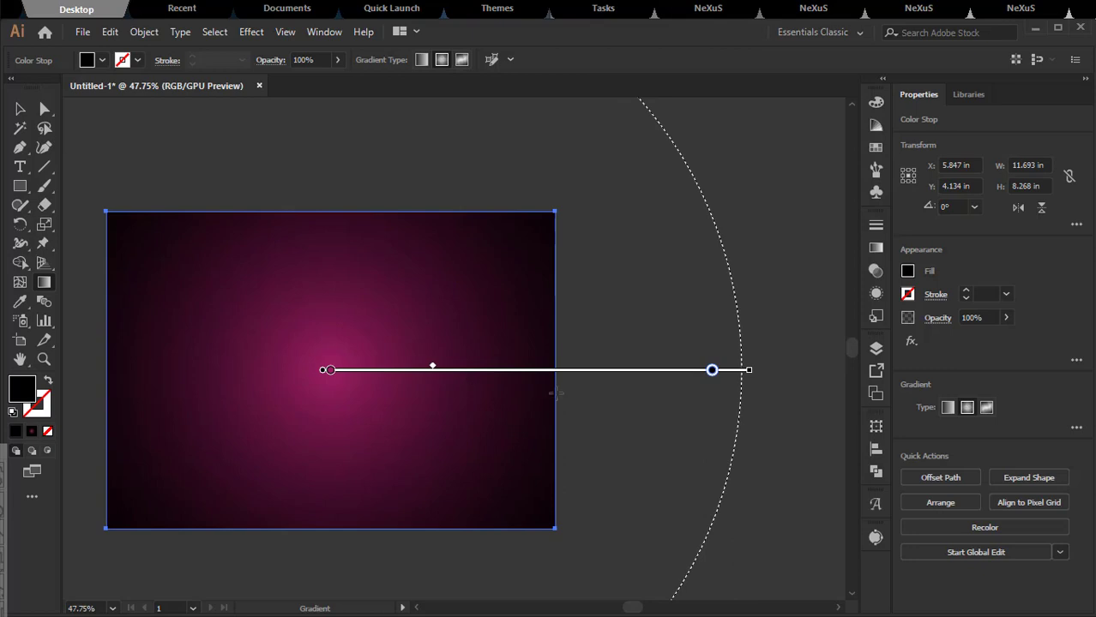
key("v")
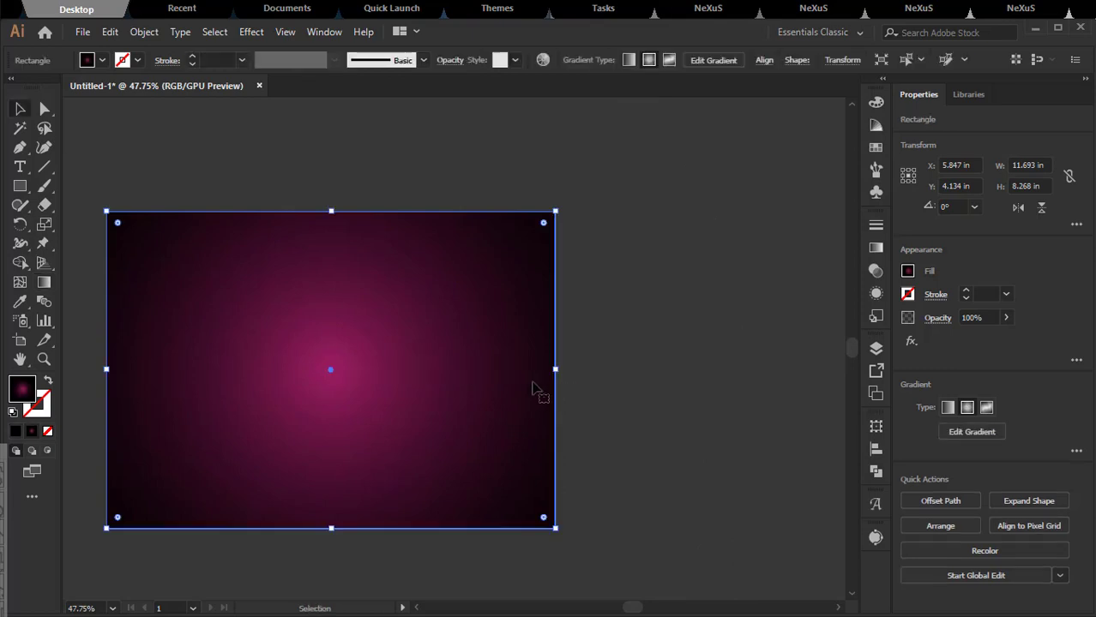
left_click(603, 400)
Switch to File Explorer and place the depositphotos grunge texture image from the GRUNGE folder over the gradient background
key("z")
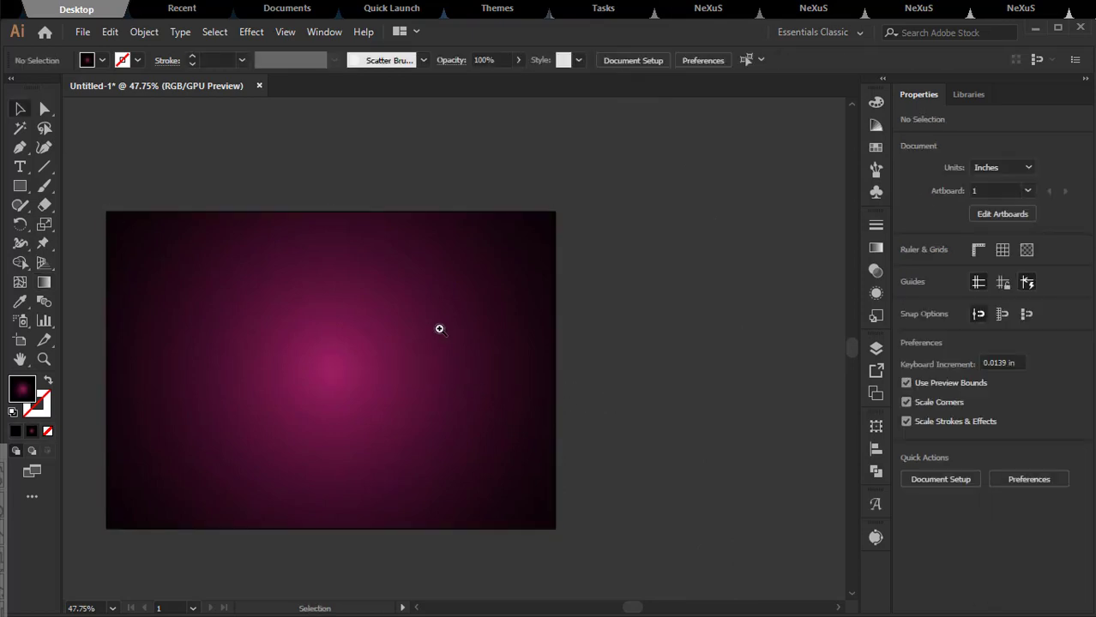
left_click_drag(438, 329, 293, 323)
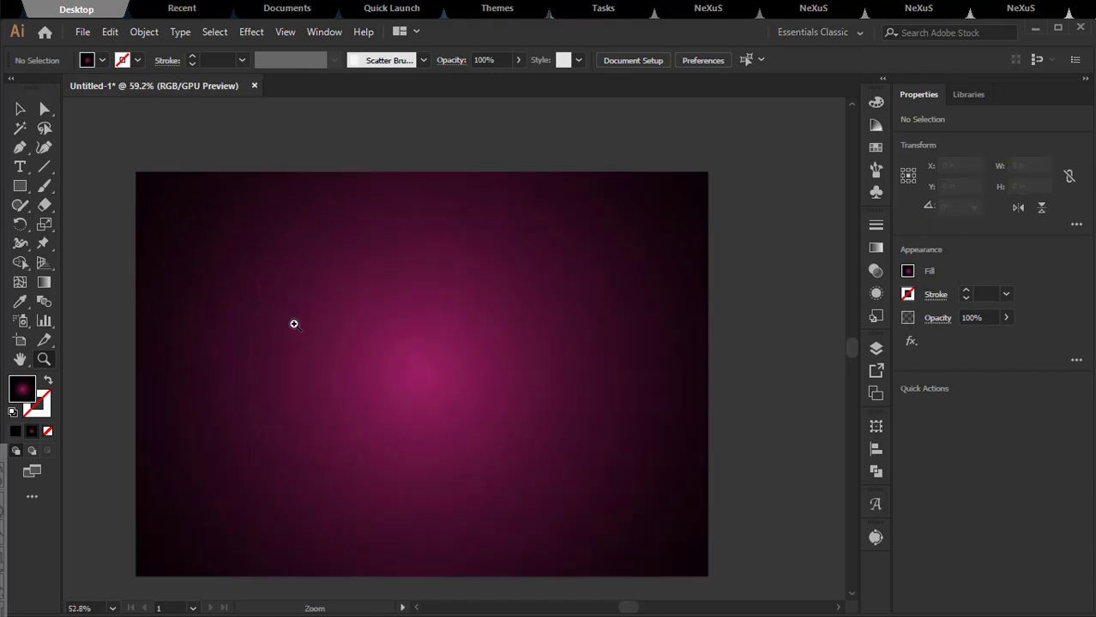
left_click_drag(533, 315, 454, 390)
key("v")
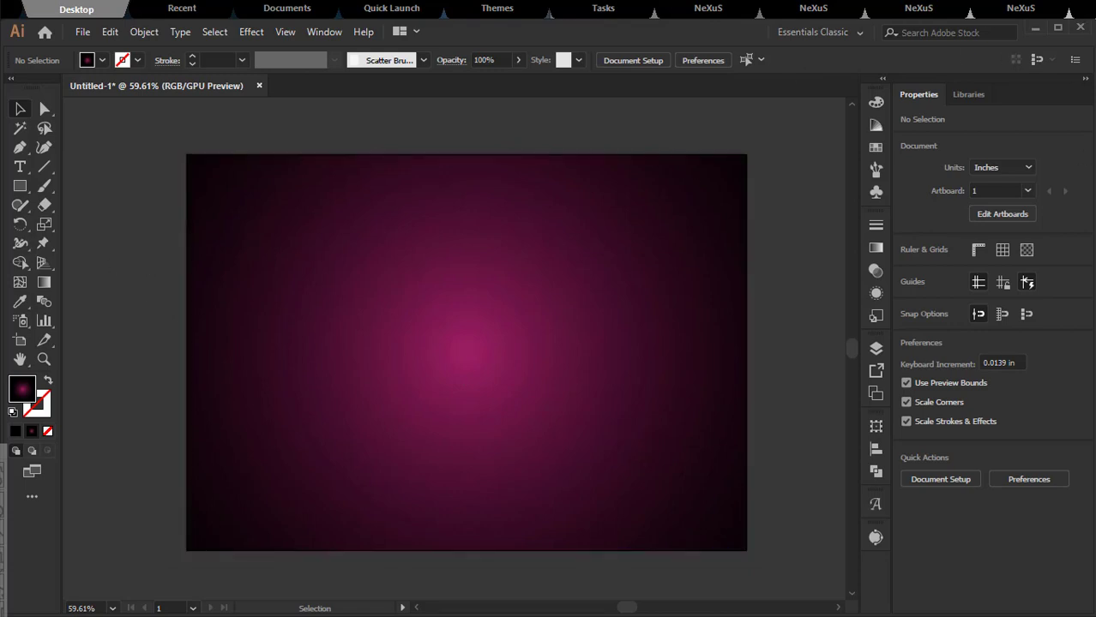
mouse_move(1066, 136)
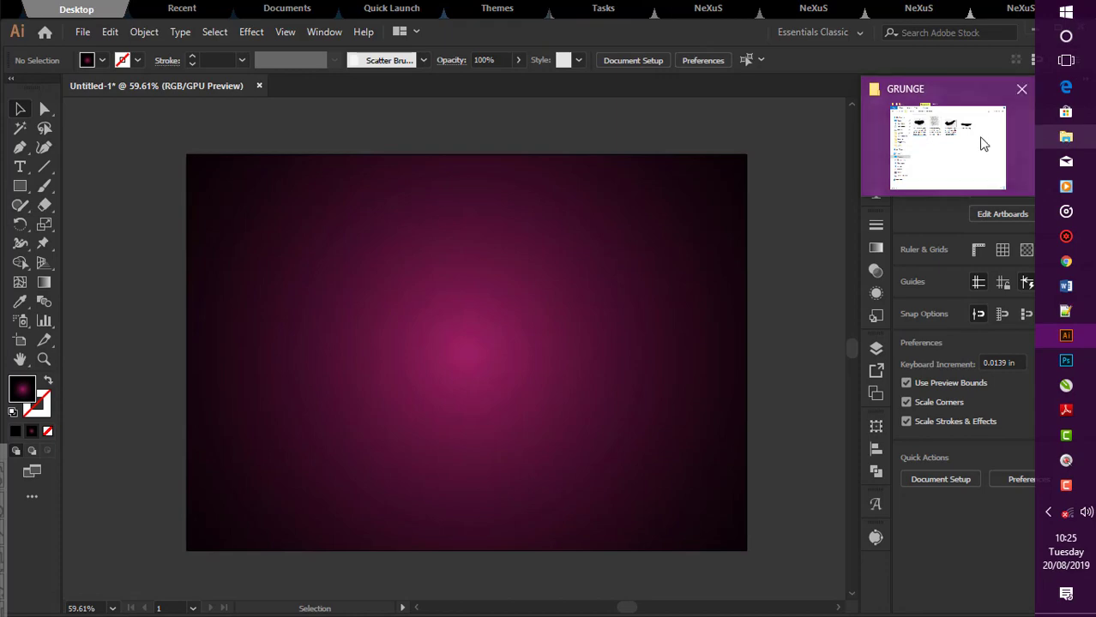
left_click(984, 144)
left_click(461, 165)
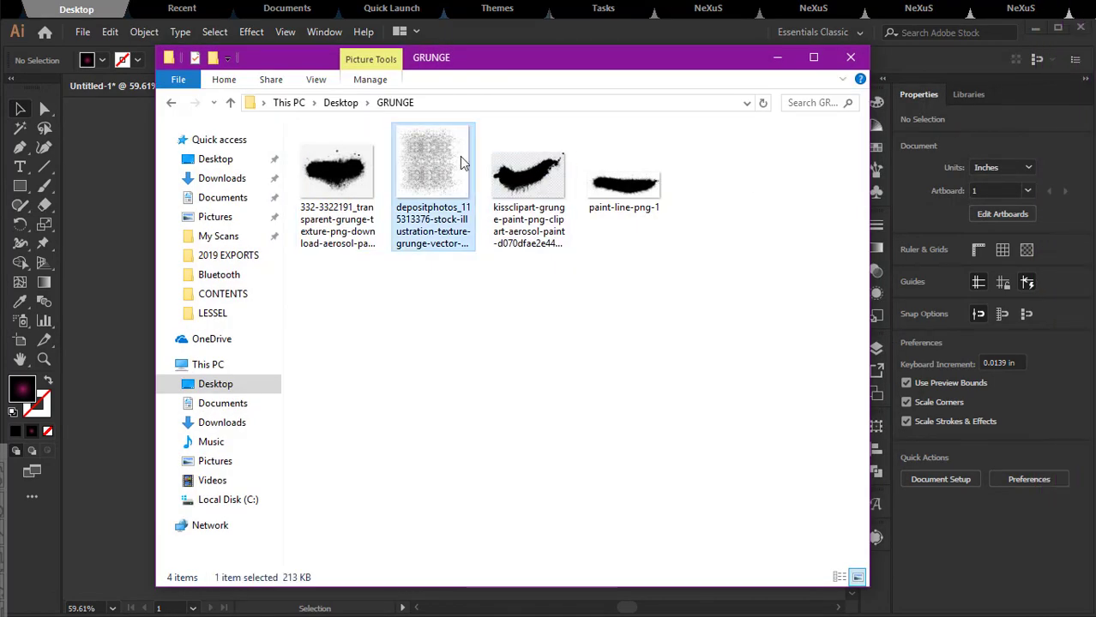
left_click_drag(122, 246, 410, 224)
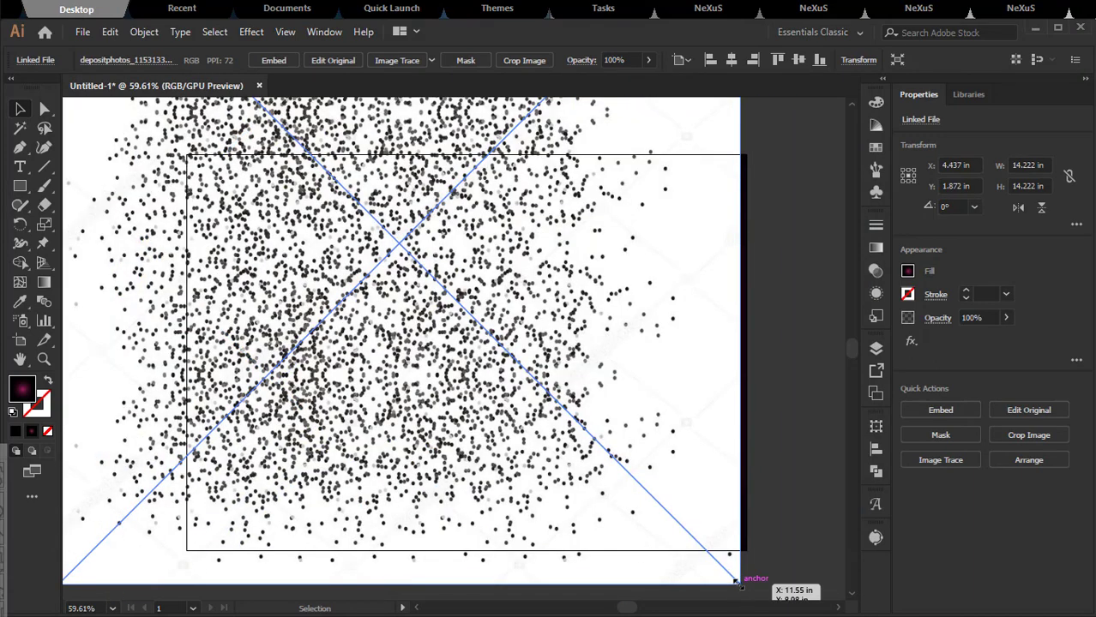
Scale the placed grunge texture down to about 5.2 in square and centre it over the background
left_click_drag(735, 583, 523, 369)
left_click_drag(421, 296, 474, 350)
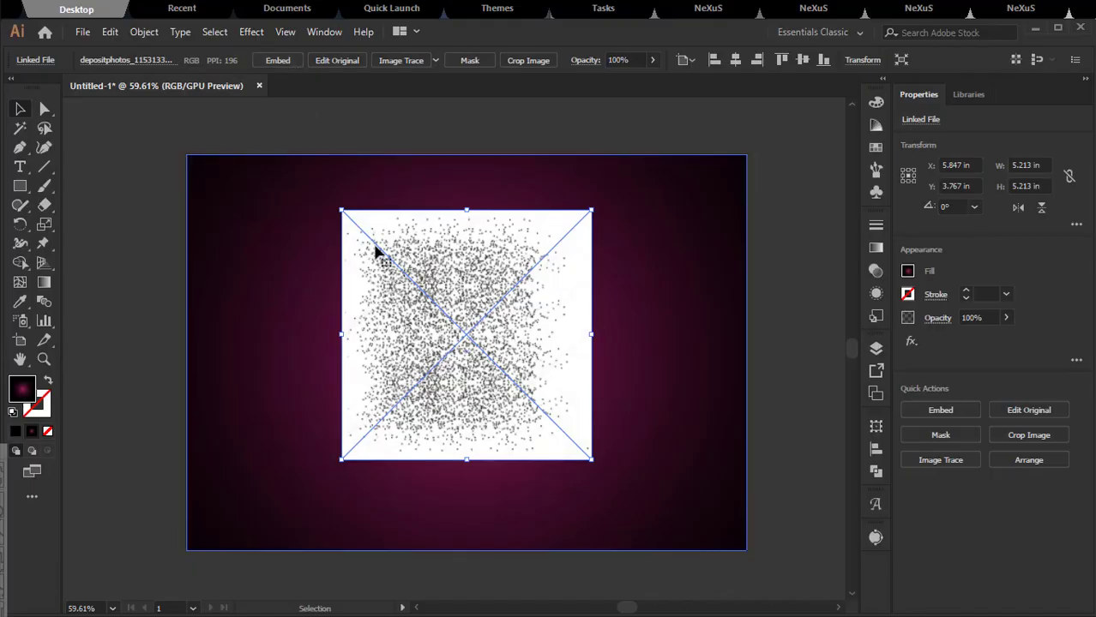
Embed the grunge texture and image-trace it in black and white with Ignore White enabled
left_click(277, 60)
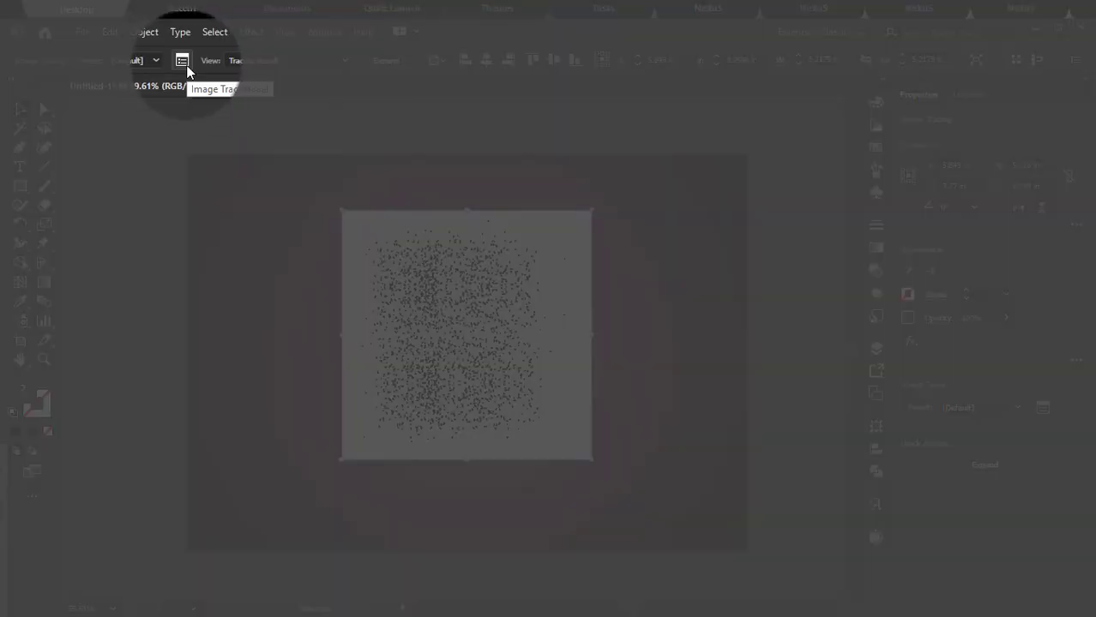
left_click(184, 66)
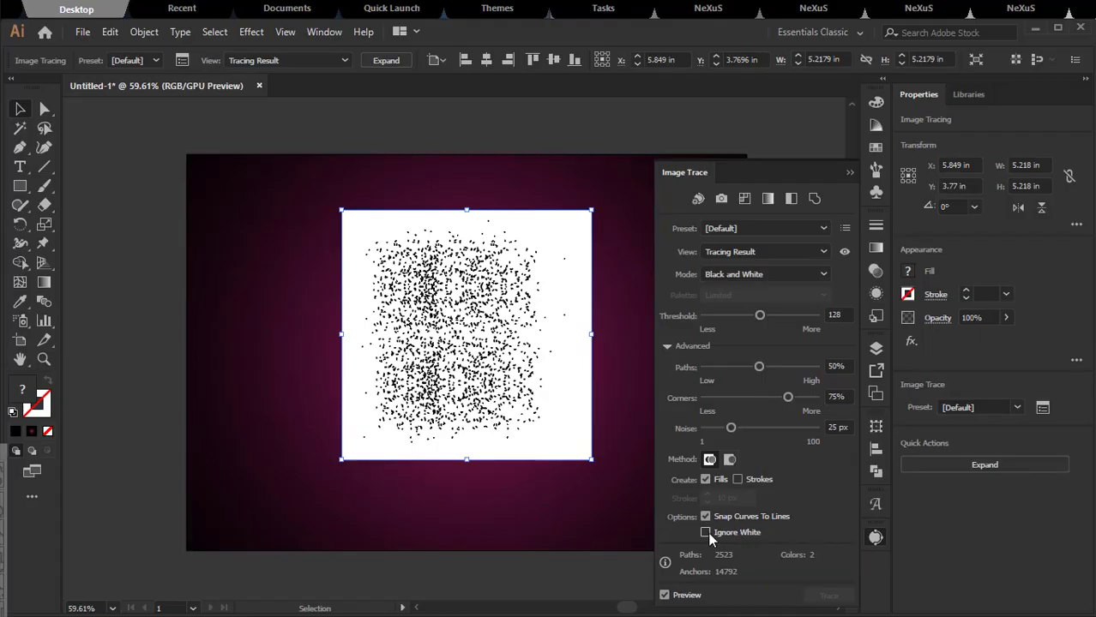
left_click(707, 533)
left_click(848, 172)
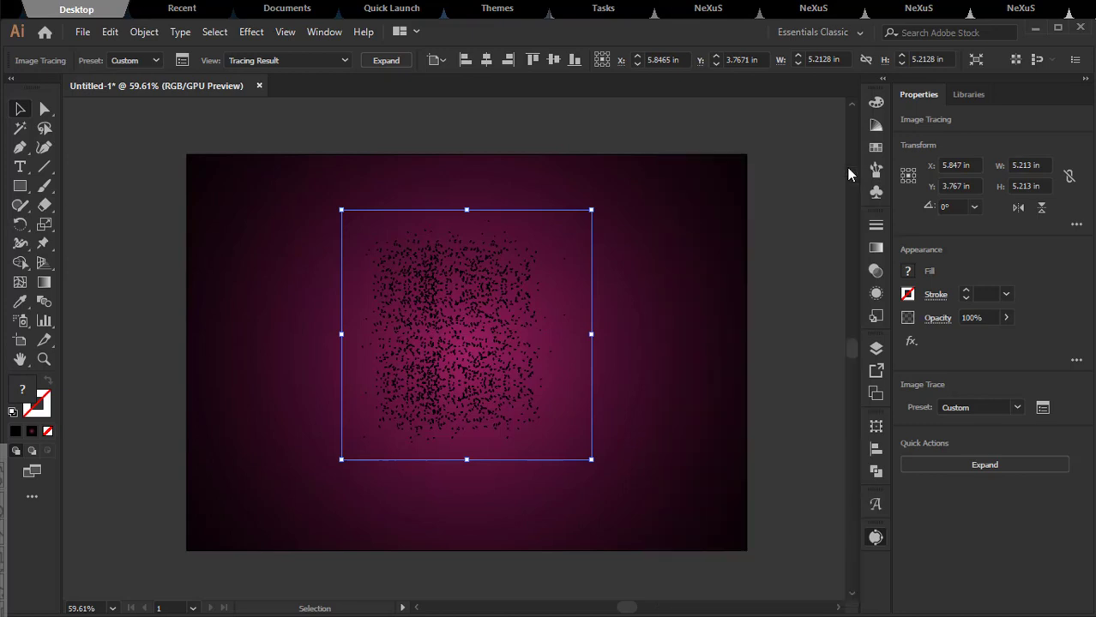
Expand the traced grunge texture into vector shapes, including both Object and Fill
left_click(132, 32)
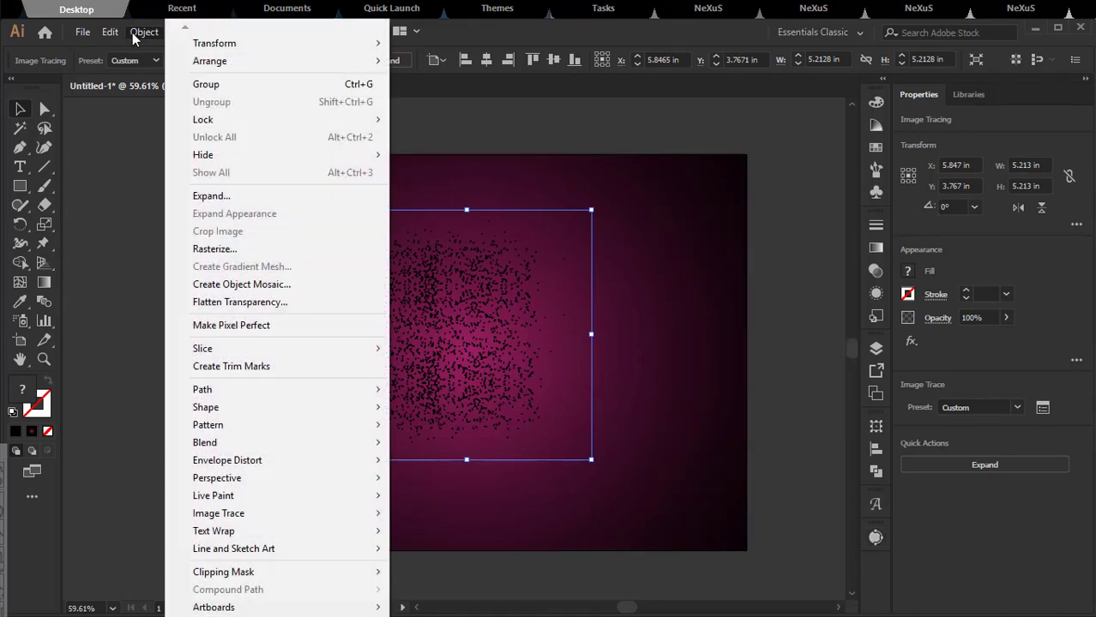
left_click(203, 197)
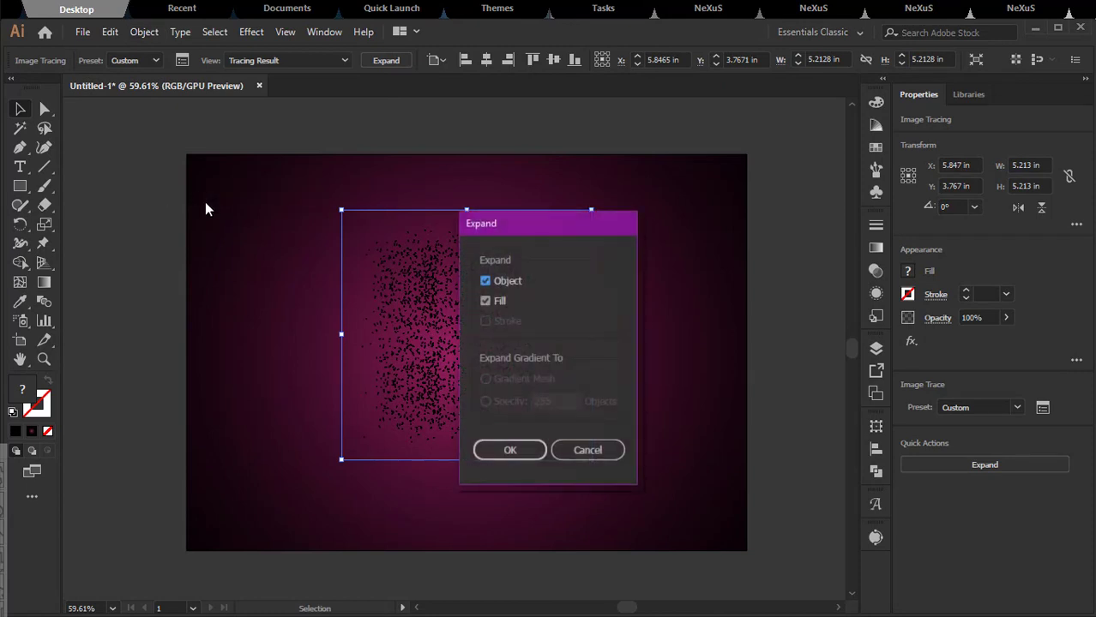
left_click(504, 450)
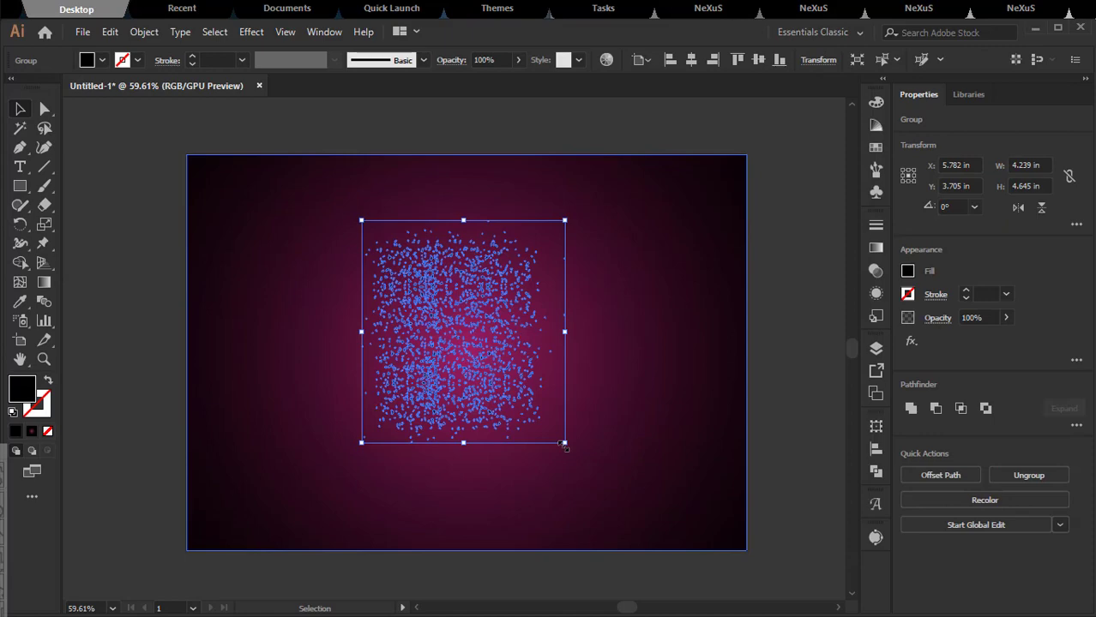
Shrink the dot texture group to about 2.1 by 2.3 in and move it off the artboard's left side
left_click_drag(565, 445, 514, 388)
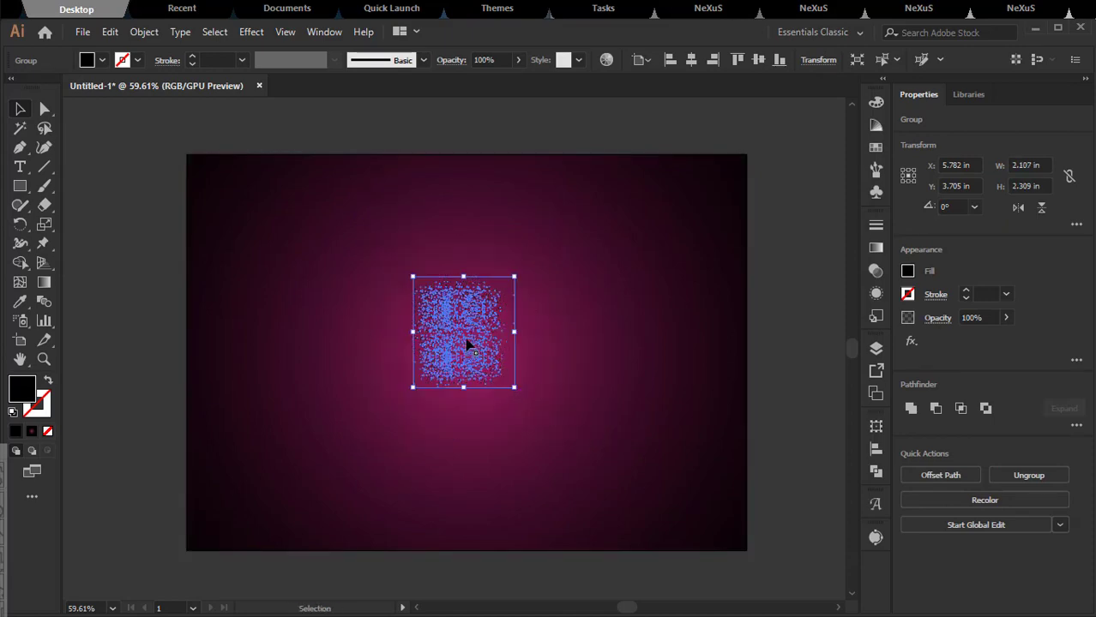
left_click_drag(465, 345, 129, 350)
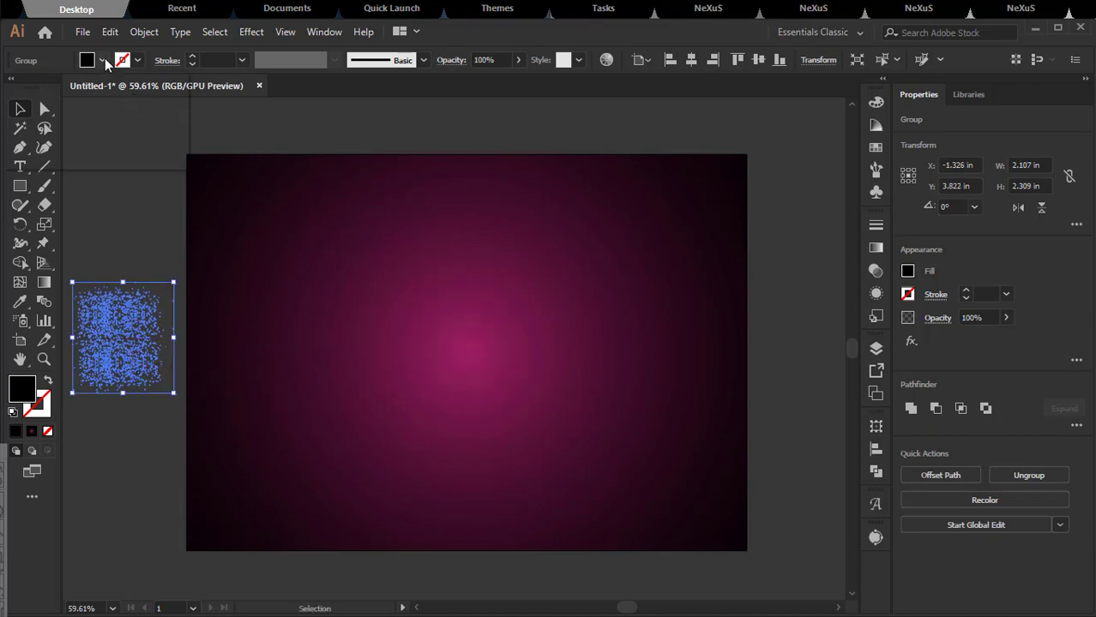
Change the dot texture group's fill colour to white
left_click(103, 60)
left_click(34, 87)
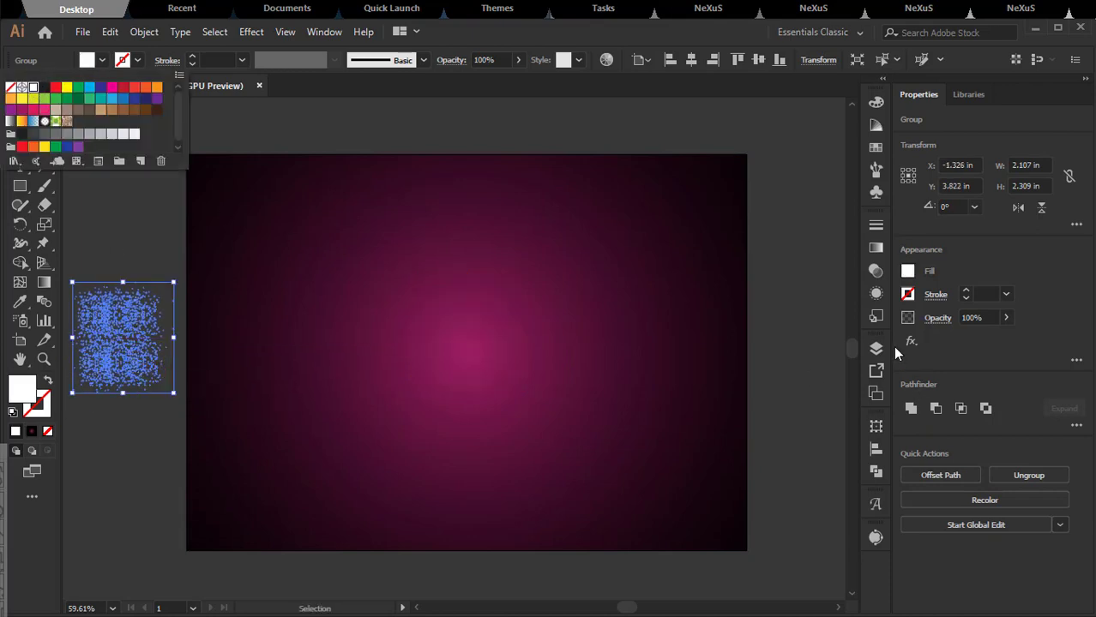
key("Escape")
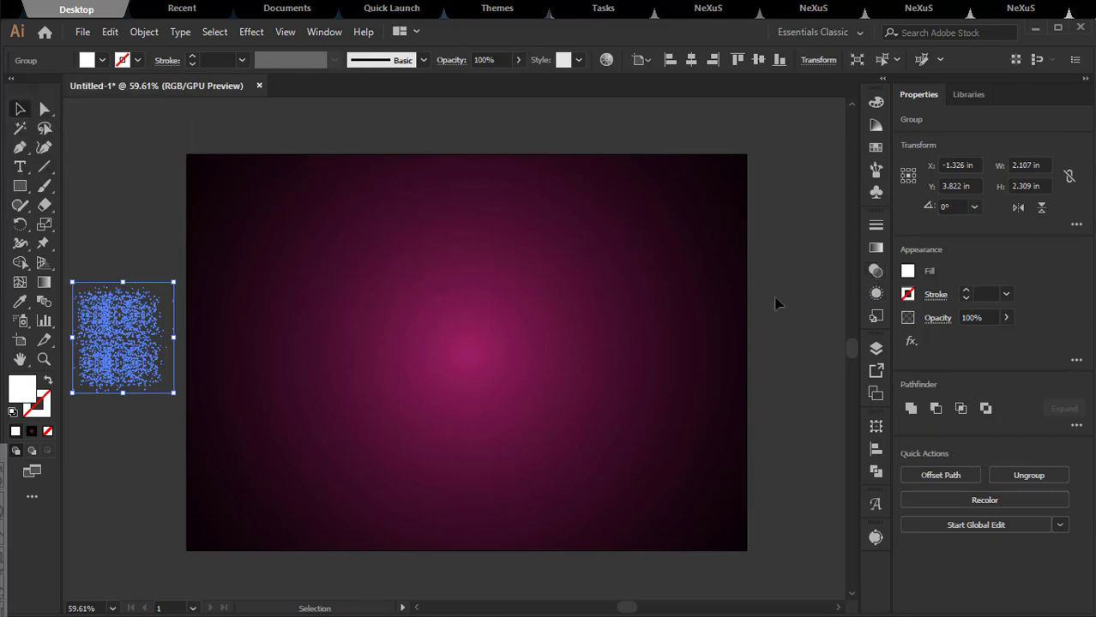
Set the dot texture group's blending mode to Overlay and its opacity to 80%
left_click(872, 274)
left_click(743, 244)
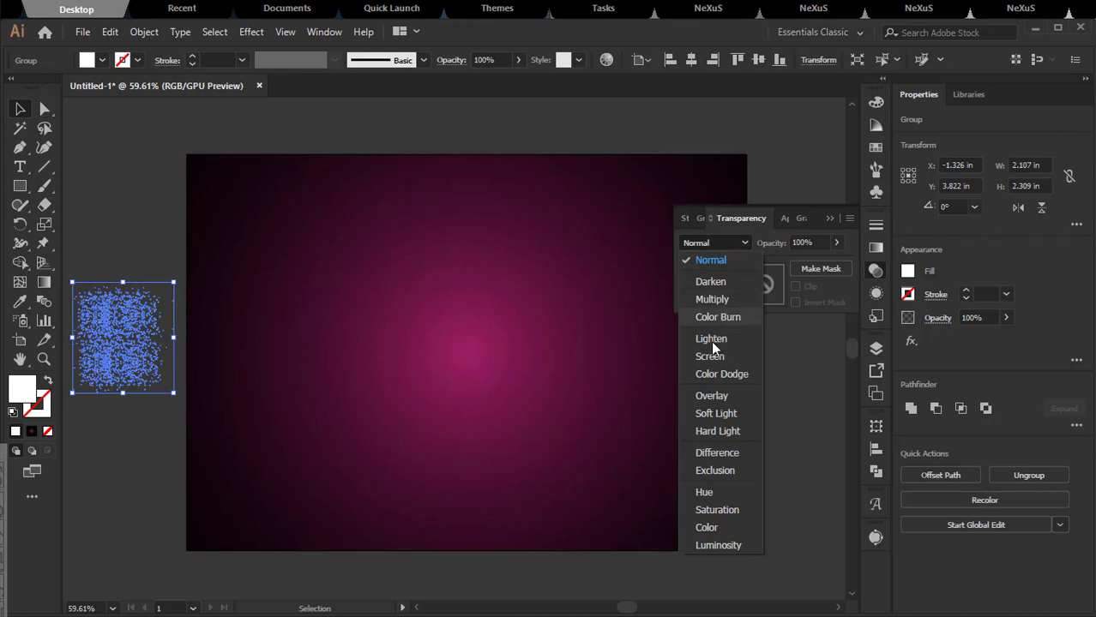
key("Escape")
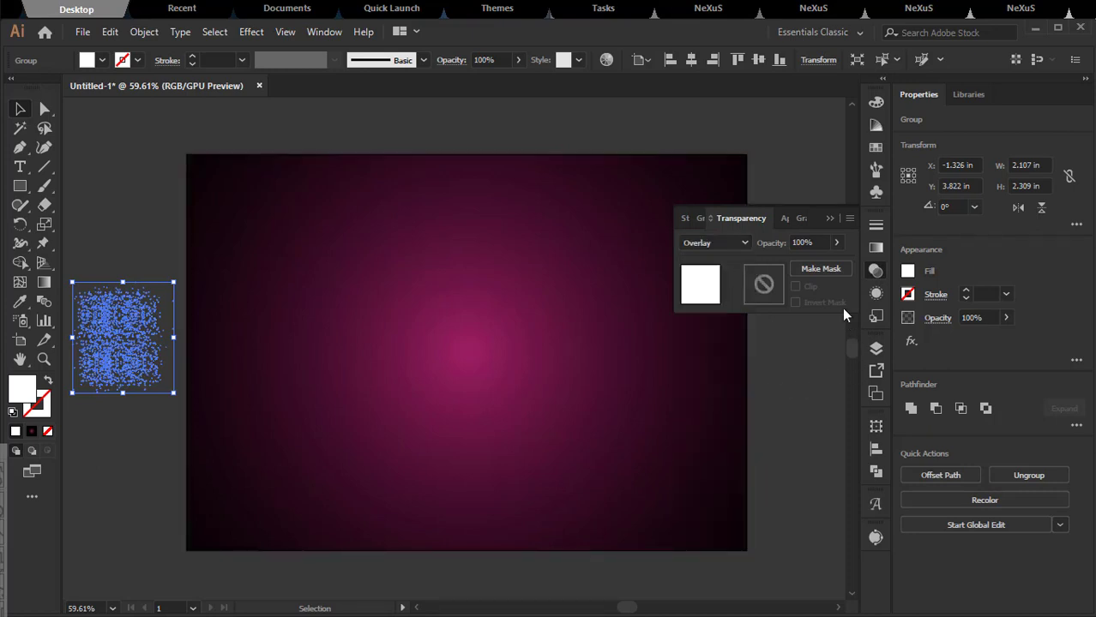
left_click(821, 242)
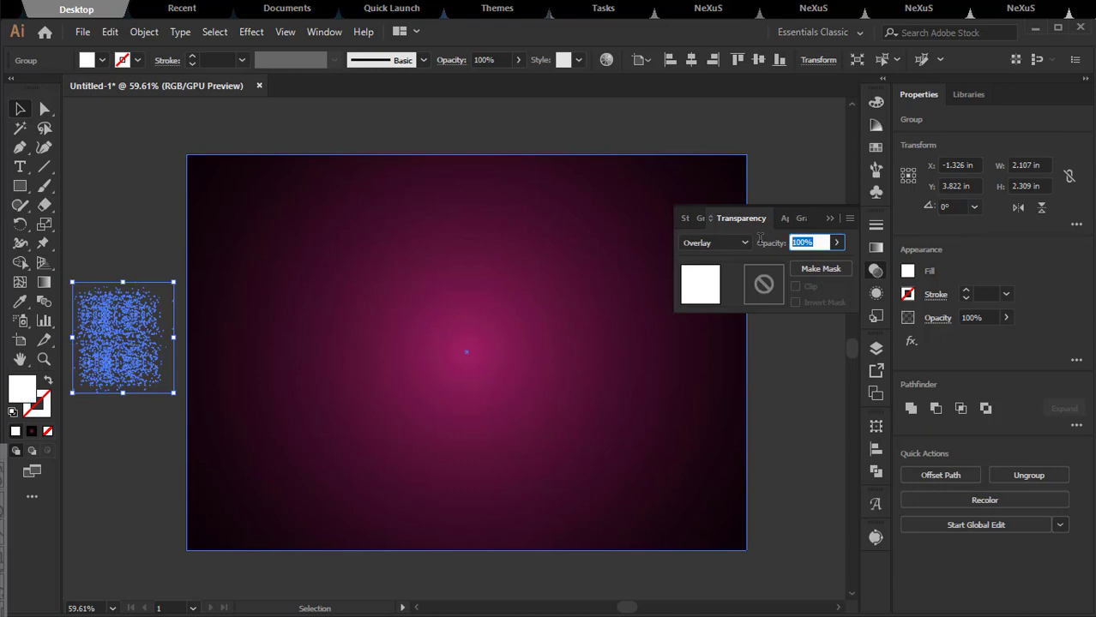
type("80")
key("Return")
Nudge the dot texture group slightly lower beside the artboard and create a new Scatter Brush from it with the default options
left_click(137, 355)
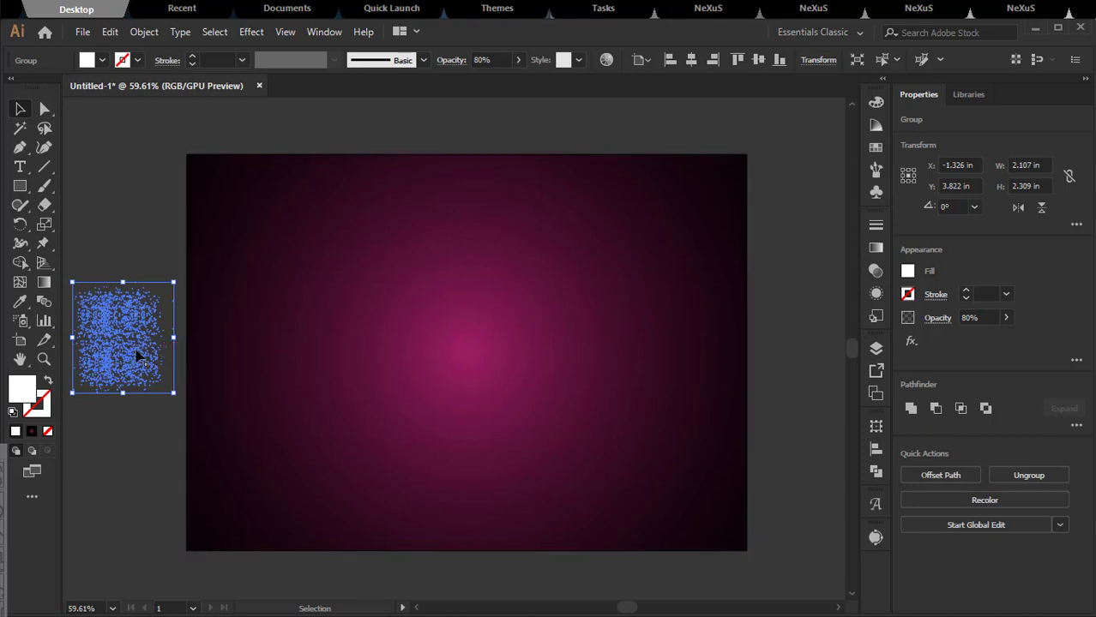
left_click_drag(137, 353, 141, 385)
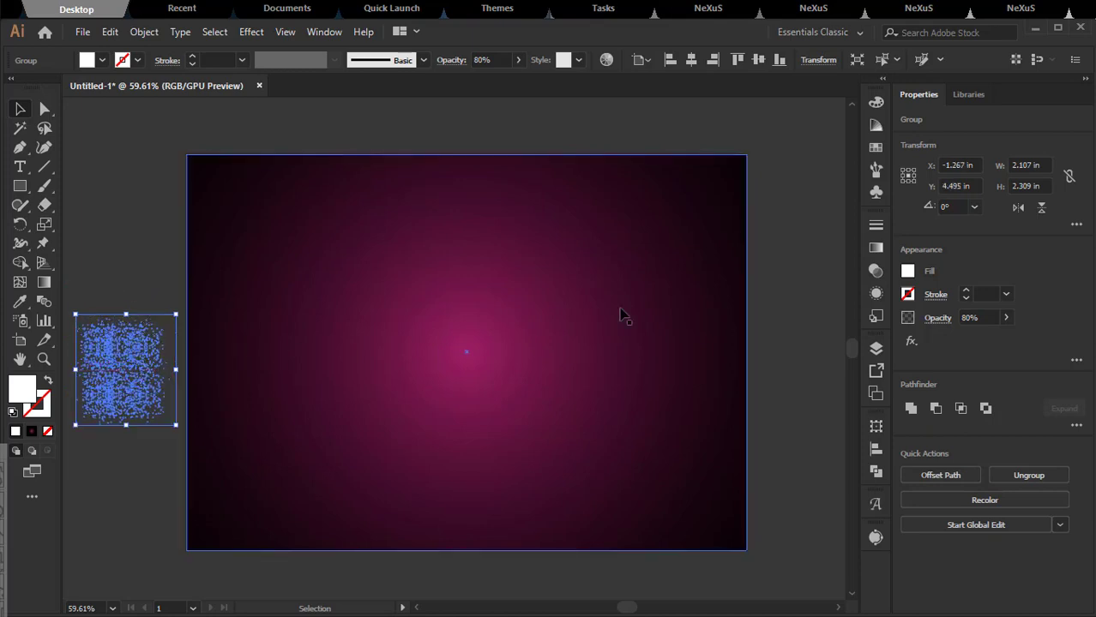
left_click(875, 169)
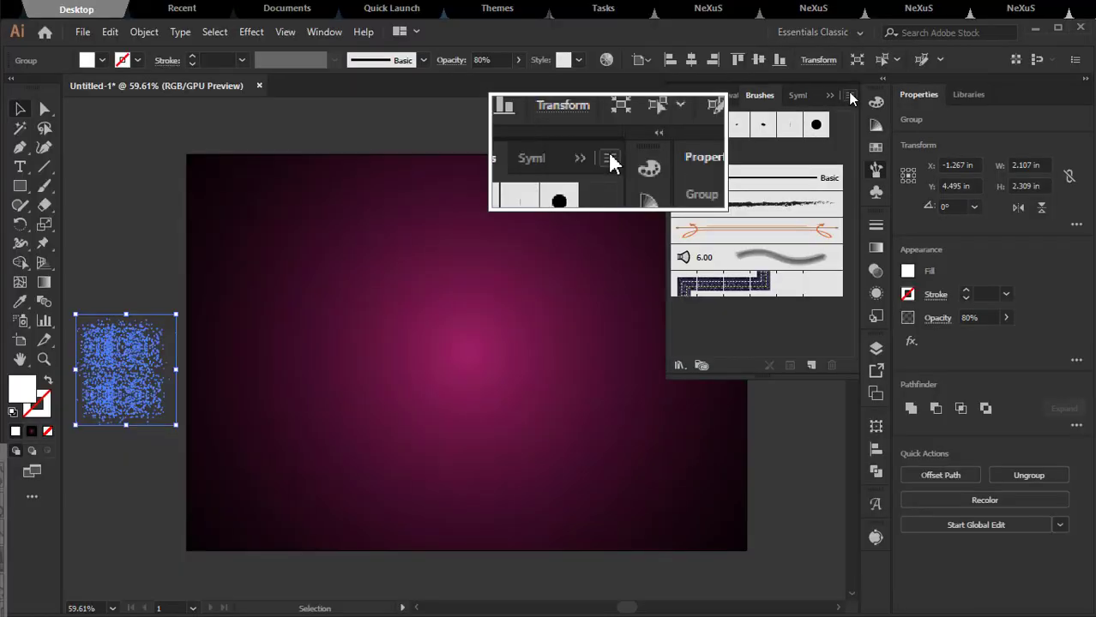
left_click(848, 94)
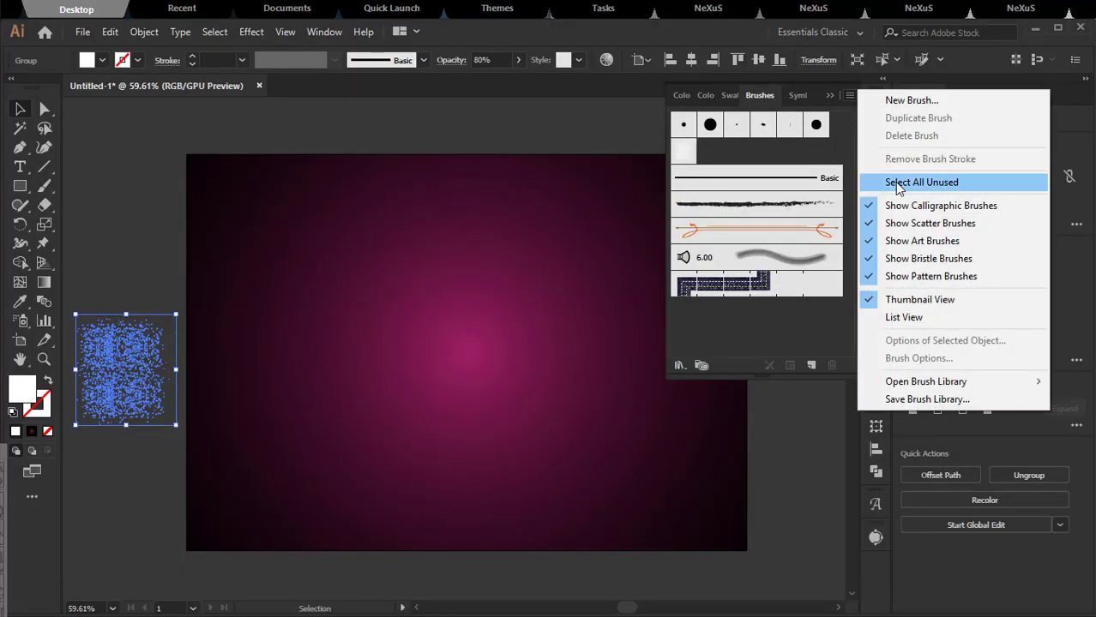
left_click(912, 101)
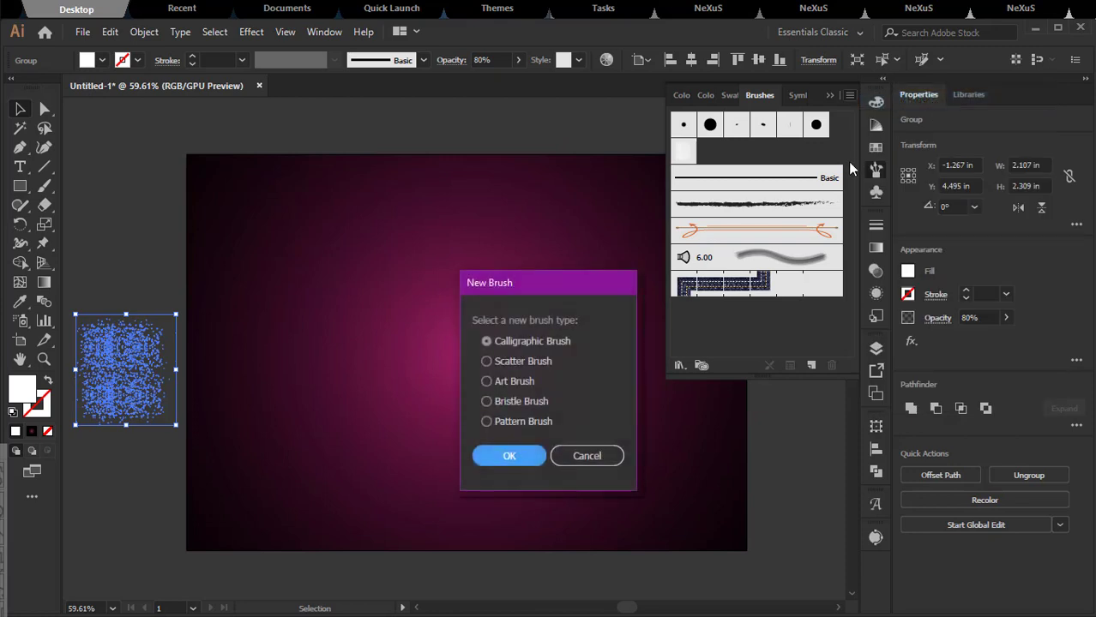
left_click(495, 360)
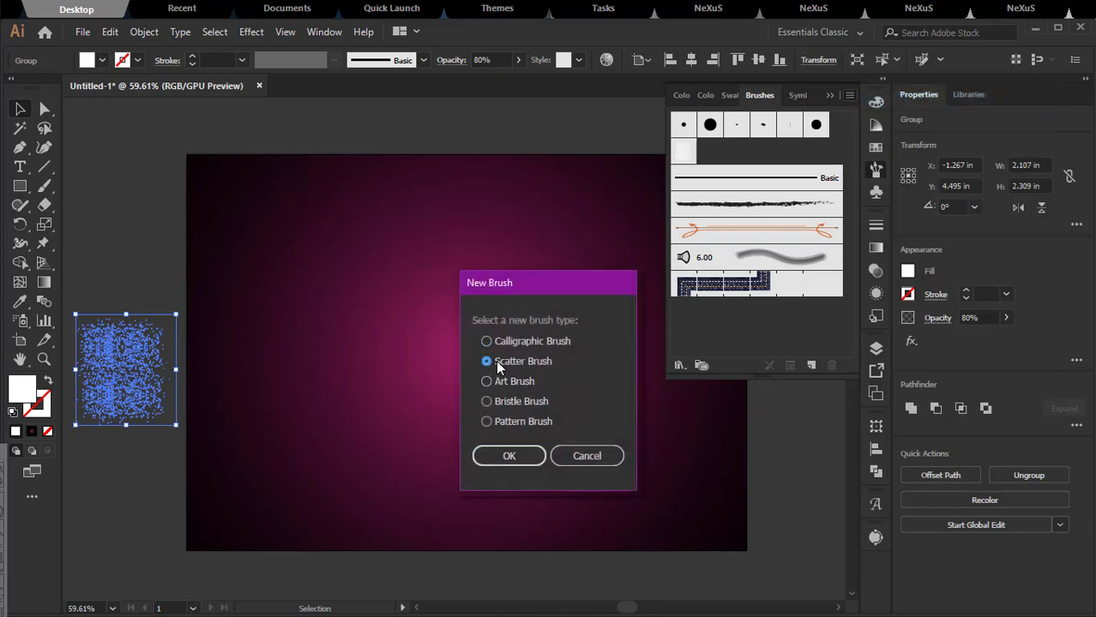
left_click(513, 456)
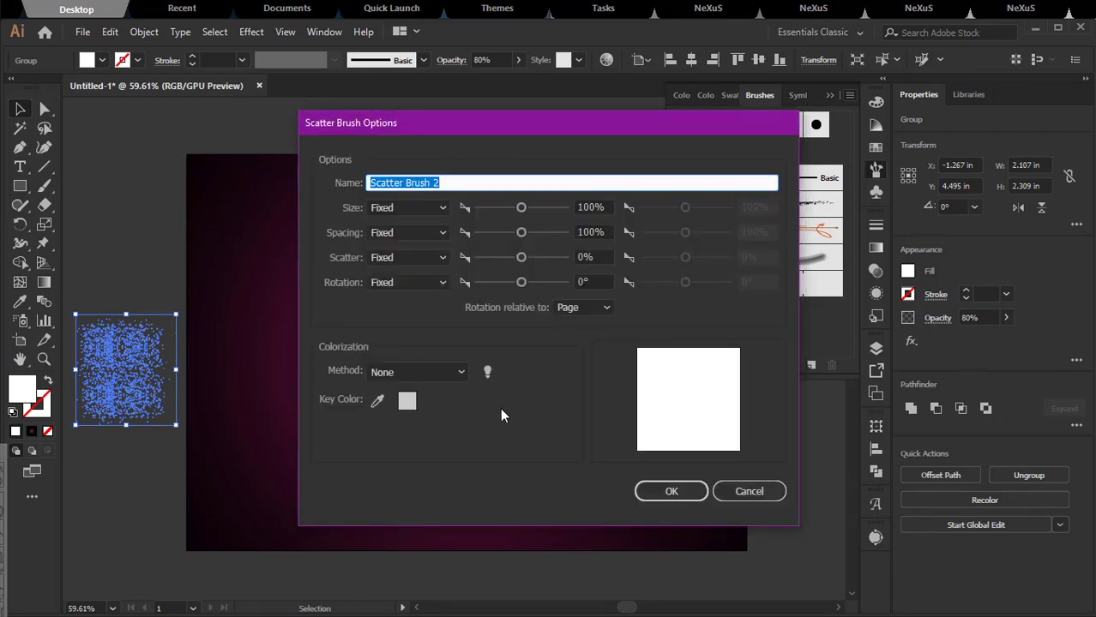
left_click(656, 492)
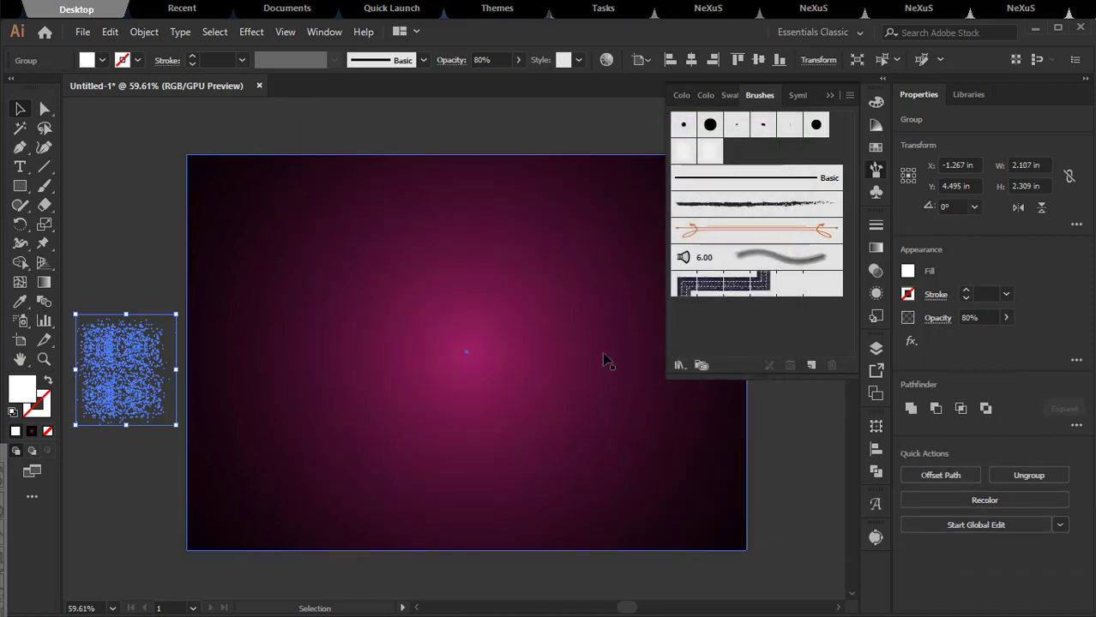
Delete the white dot texture group beside the artboard and close the brush list
left_click(121, 306)
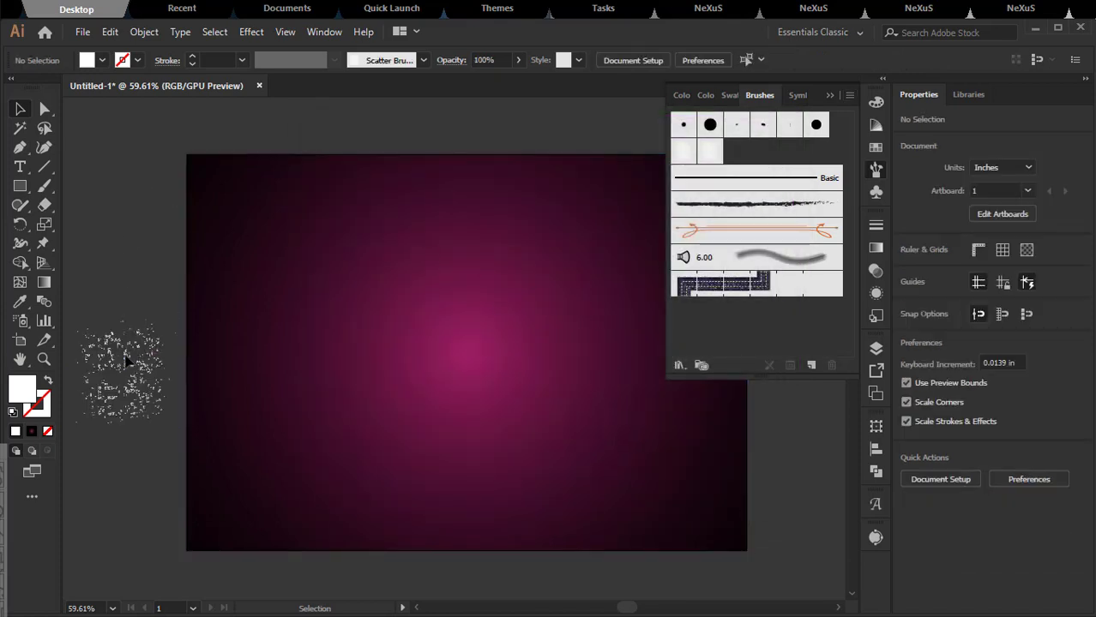
left_click_drag(125, 358, 77, 364)
key("Delete")
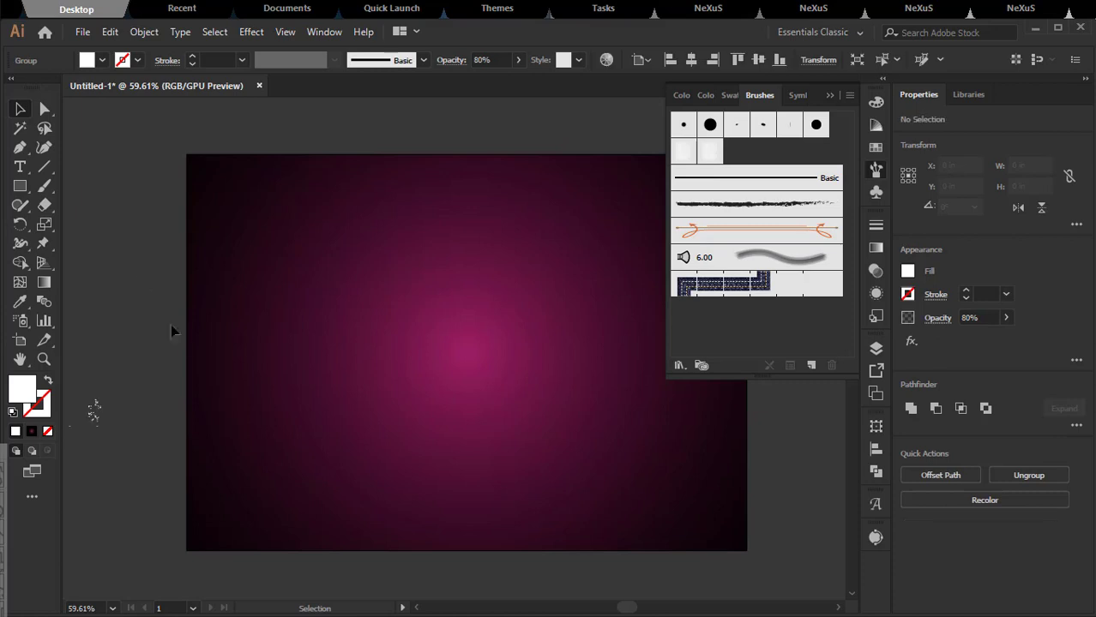
left_click(828, 96)
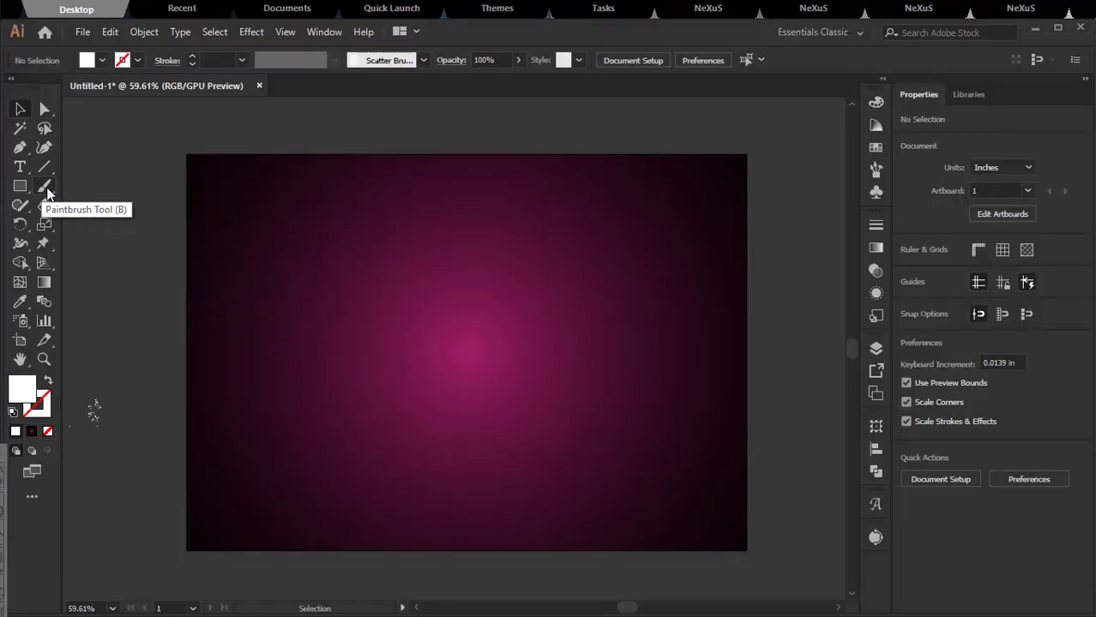
Paint freehand Paintbrush strokes with the new dot scatter brush across the whole gradient background, covering the edges and the centre
left_click(45, 187)
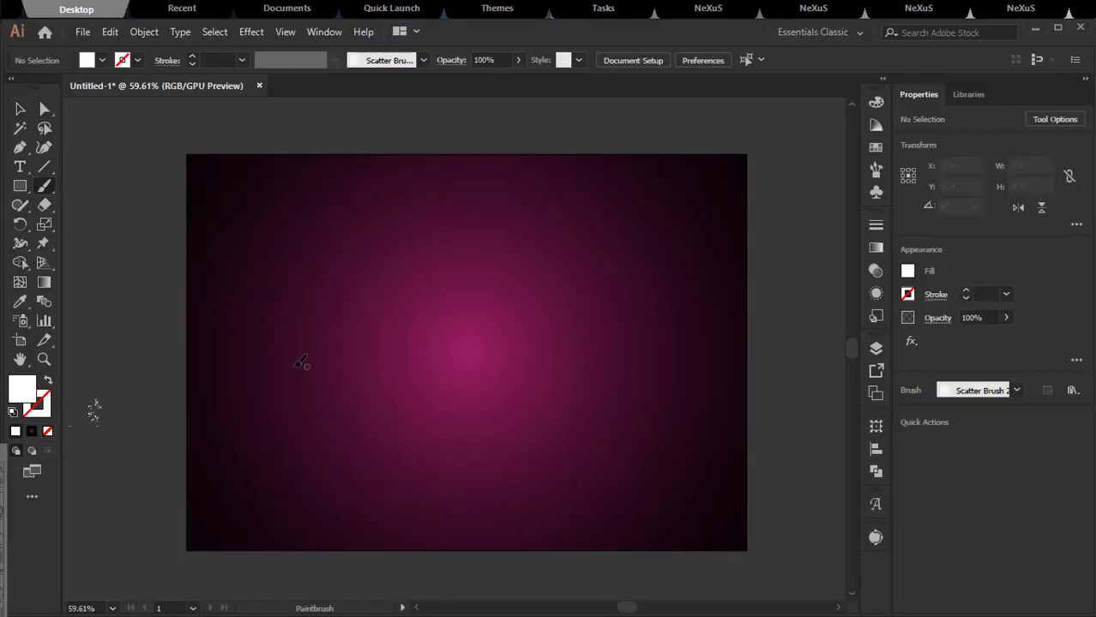
mouse_move(302, 355)
left_mouse_down()
mouse_move(344, 247)
mouse_move(431, 209)
mouse_move(581, 209)
mouse_move(634, 259)
mouse_move(648, 289)
mouse_move(633, 312)
left_mouse_up()
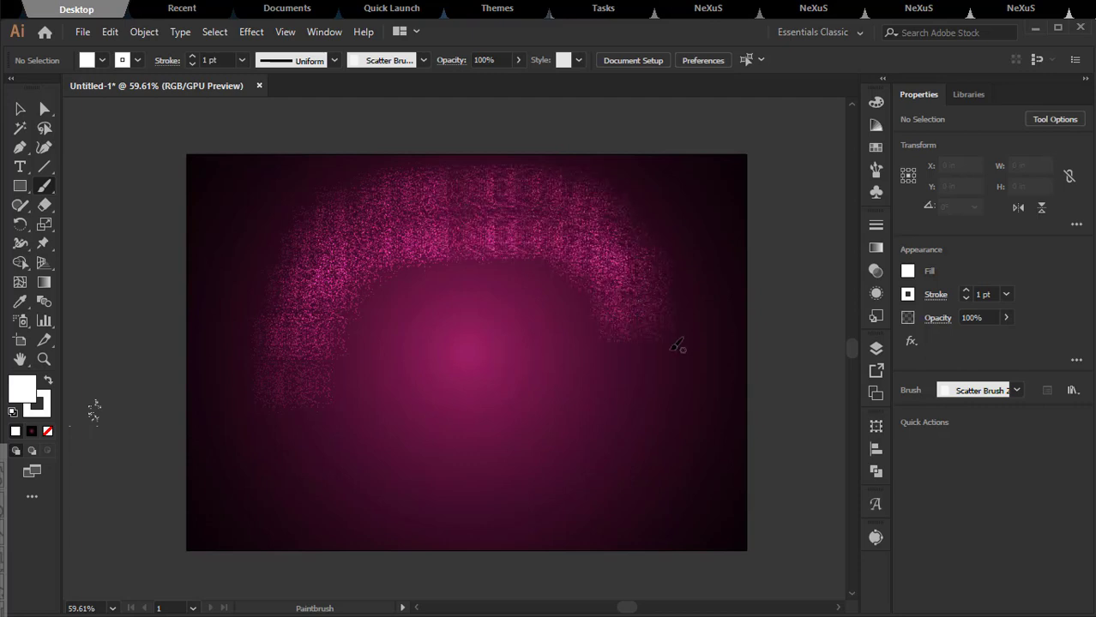
mouse_move(676, 346)
left_mouse_down()
mouse_move(659, 457)
mouse_move(497, 504)
mouse_move(378, 493)
mouse_move(300, 464)
mouse_move(285, 428)
mouse_move(213, 431)
mouse_move(208, 476)
mouse_move(241, 534)
mouse_move(468, 528)
left_mouse_up()
mouse_move(555, 523)
left_mouse_down()
mouse_move(669, 488)
mouse_move(734, 485)
mouse_move(737, 405)
left_mouse_up()
left_click_drag(707, 331, 701, 316)
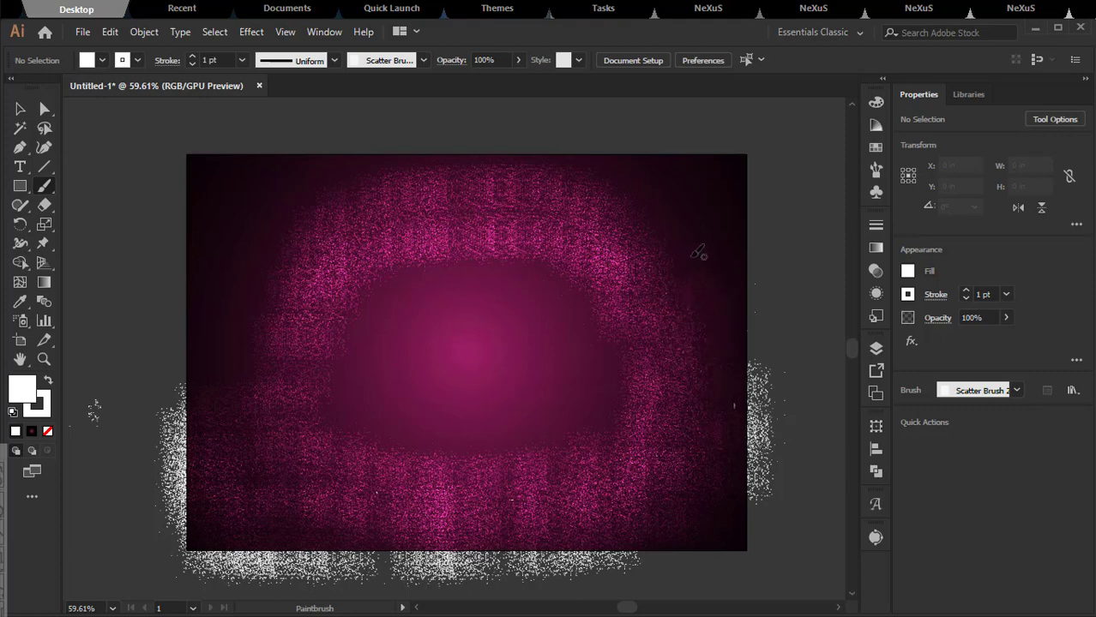
mouse_move(693, 174)
left_mouse_down()
mouse_move(721, 165)
mouse_move(743, 189)
left_mouse_up()
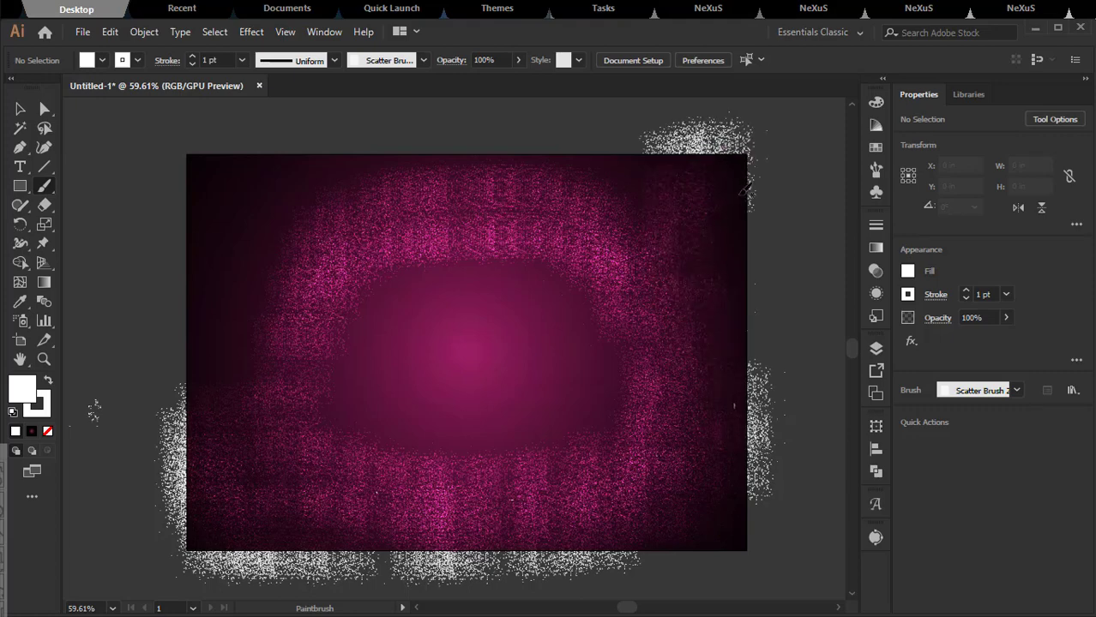
left_click_drag(753, 287, 745, 281)
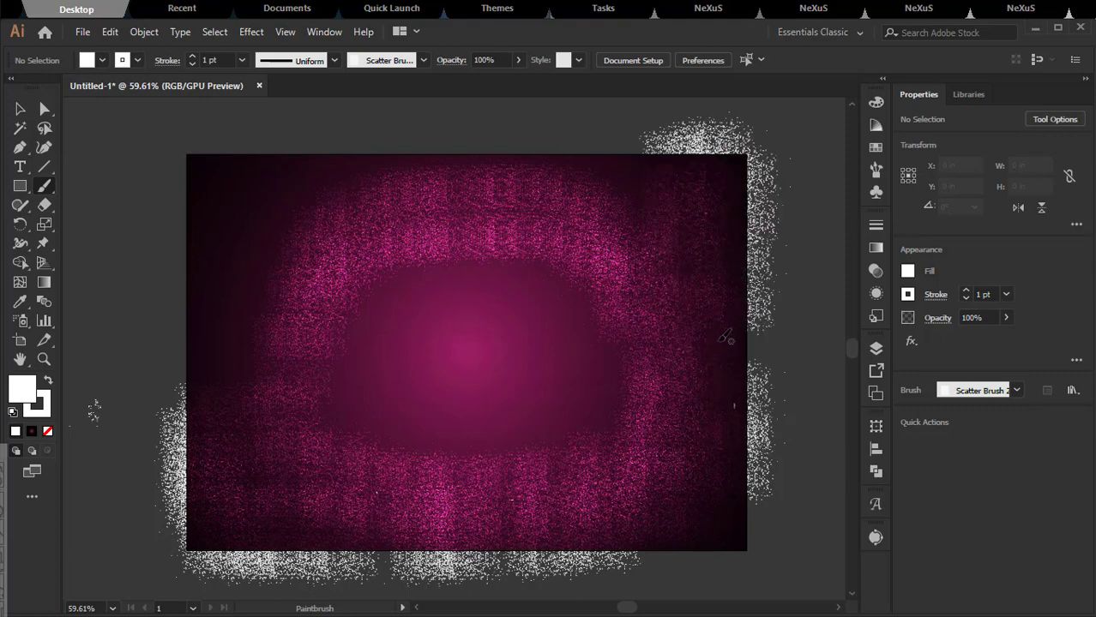
mouse_move(722, 432)
left_mouse_down()
mouse_move(719, 526)
mouse_move(702, 547)
mouse_move(632, 516)
left_mouse_up()
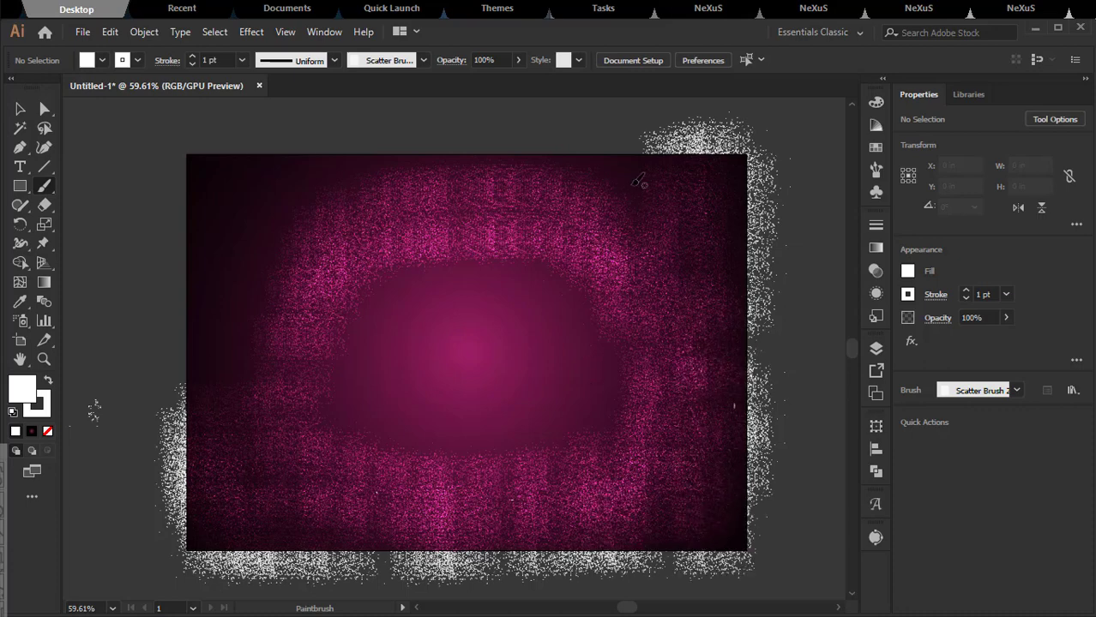
mouse_move(639, 181)
left_mouse_down()
mouse_move(521, 158)
mouse_move(210, 169)
mouse_move(192, 429)
left_mouse_up()
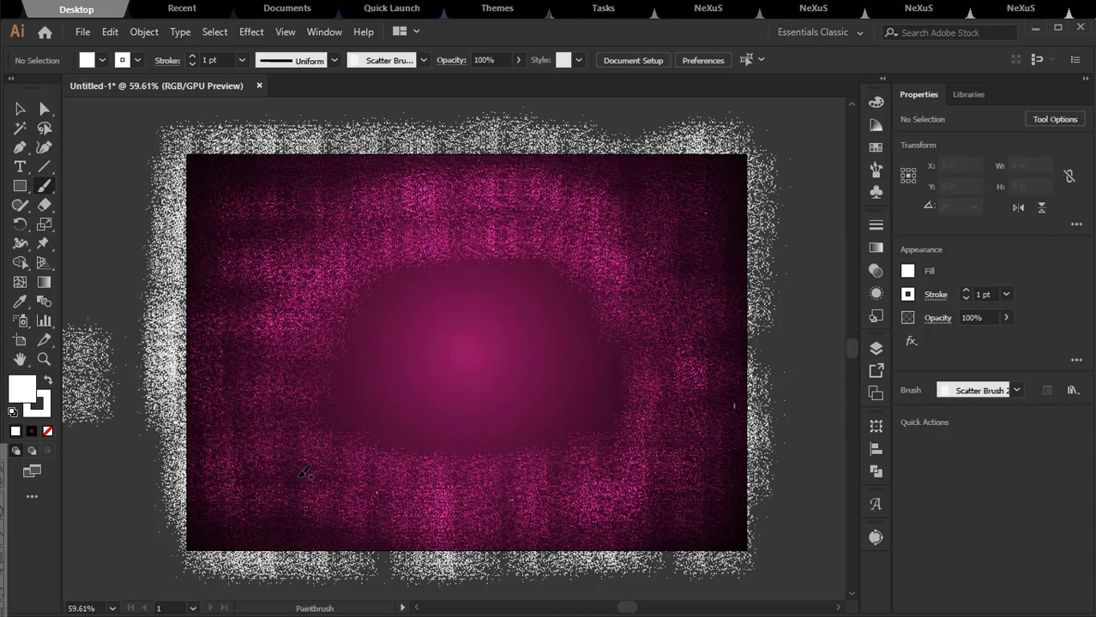
mouse_move(351, 358)
left_mouse_down()
mouse_move(343, 324)
mouse_move(433, 284)
mouse_move(559, 287)
mouse_move(589, 305)
mouse_move(624, 358)
mouse_move(608, 389)
mouse_move(554, 428)
mouse_move(480, 451)
mouse_move(366, 432)
mouse_move(475, 453)
mouse_move(572, 449)
mouse_move(614, 436)
mouse_move(587, 408)
mouse_move(422, 362)
mouse_move(376, 362)
mouse_move(469, 335)
mouse_move(541, 347)
mouse_move(512, 276)
mouse_move(582, 294)
mouse_move(587, 320)
left_mouse_up()
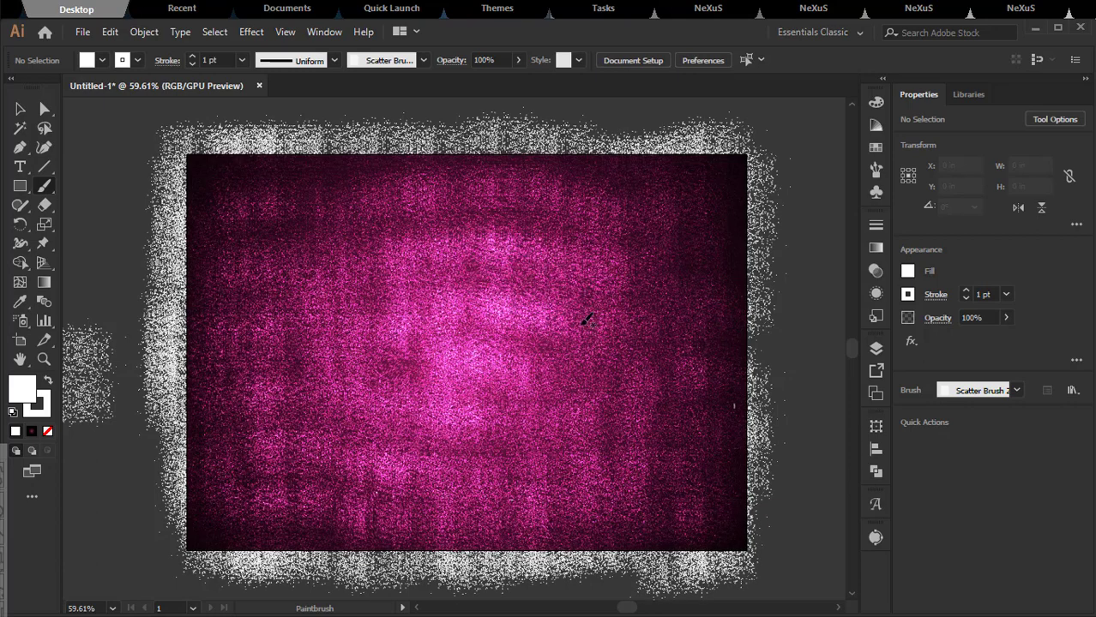
mouse_move(624, 370)
left_mouse_down()
mouse_move(673, 279)
mouse_move(540, 199)
mouse_move(314, 168)
mouse_move(341, 178)
left_mouse_up()
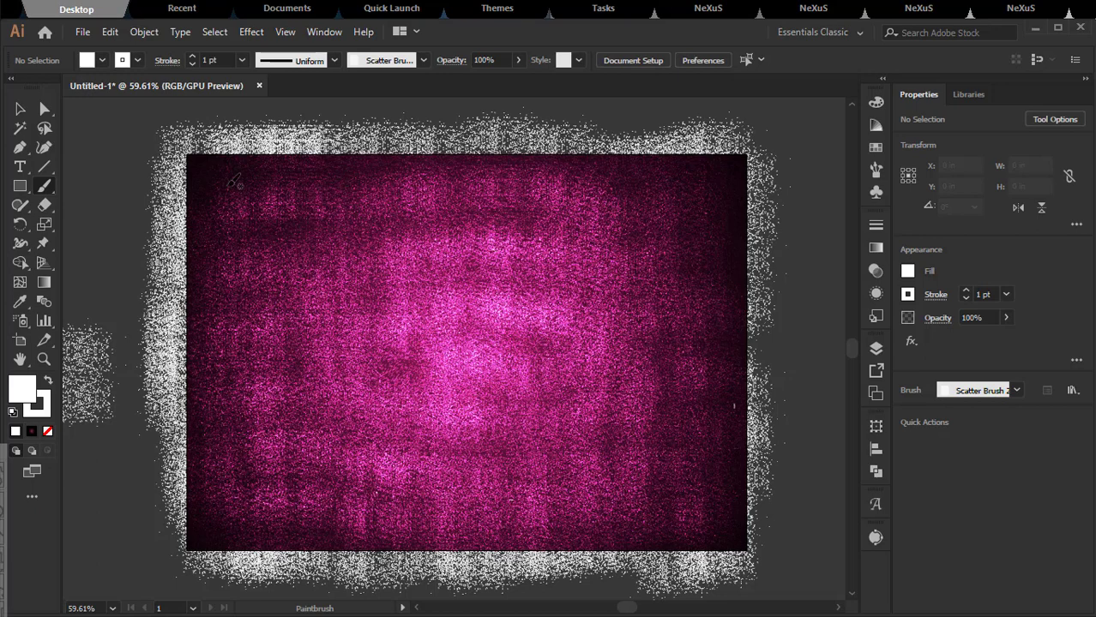
Draw a rectangle about 11.74 by 8.27 in over the artboard, on top of the grunge brush strokes
left_click(20, 109)
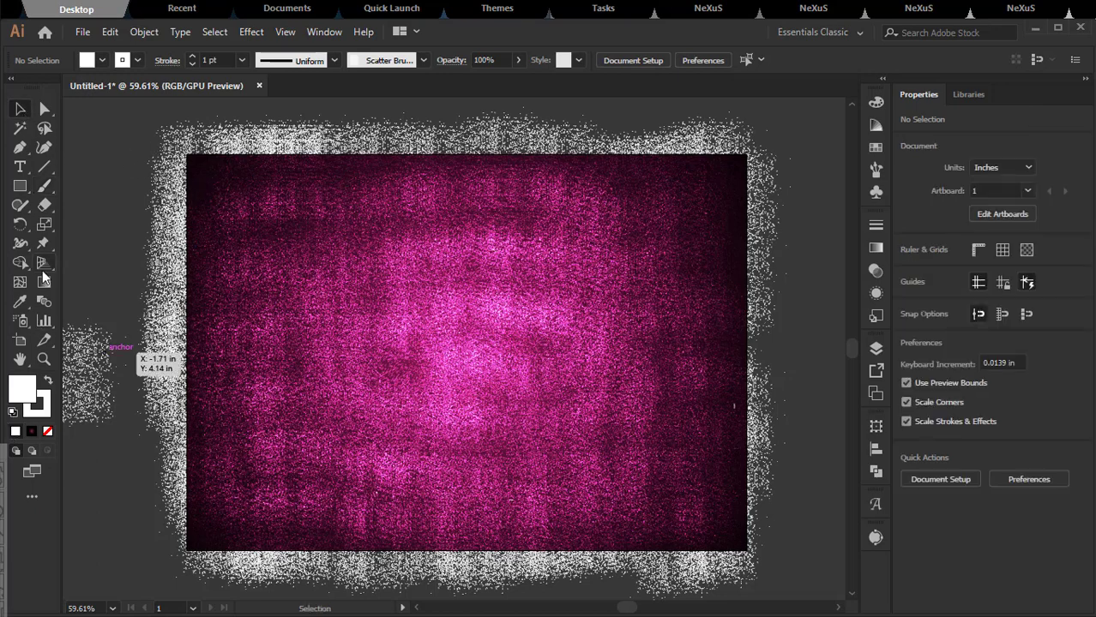
left_click(20, 191)
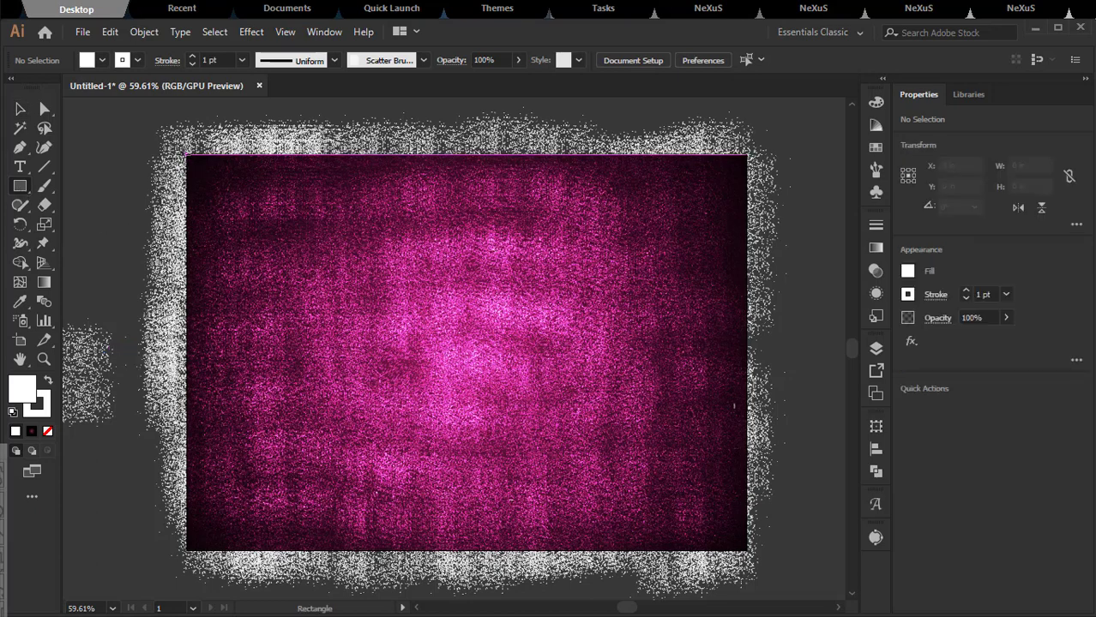
mouse_move(187, 155)
left_mouse_down()
mouse_move(437, 402)
mouse_move(649, 501)
mouse_move(766, 588)
mouse_move(783, 562)
mouse_move(748, 550)
left_mouse_up()
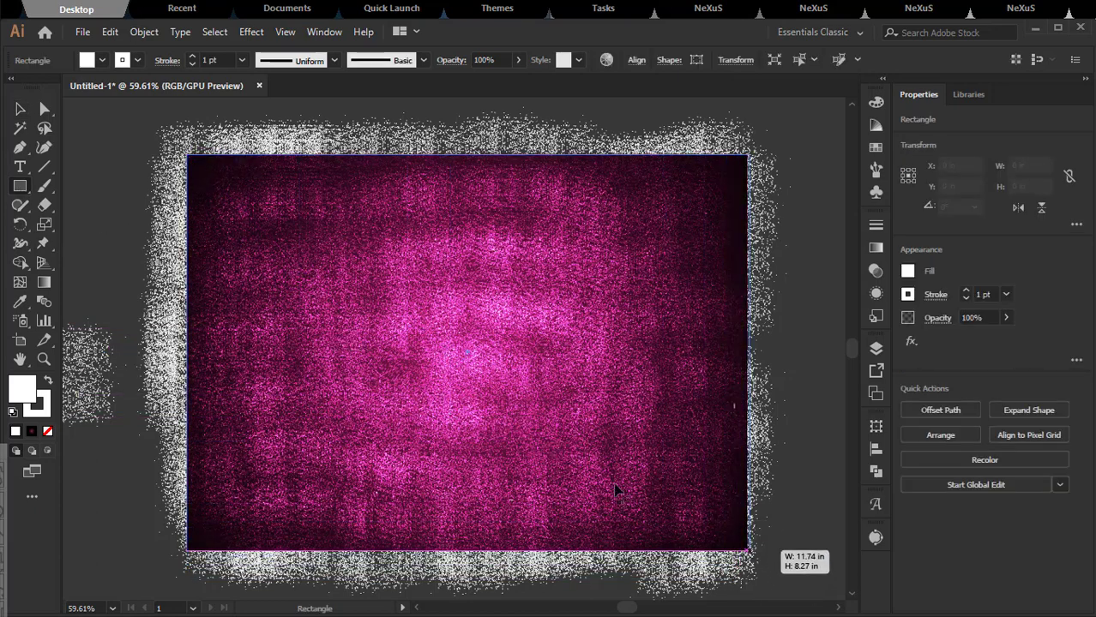
left_click(18, 109)
left_click(803, 127)
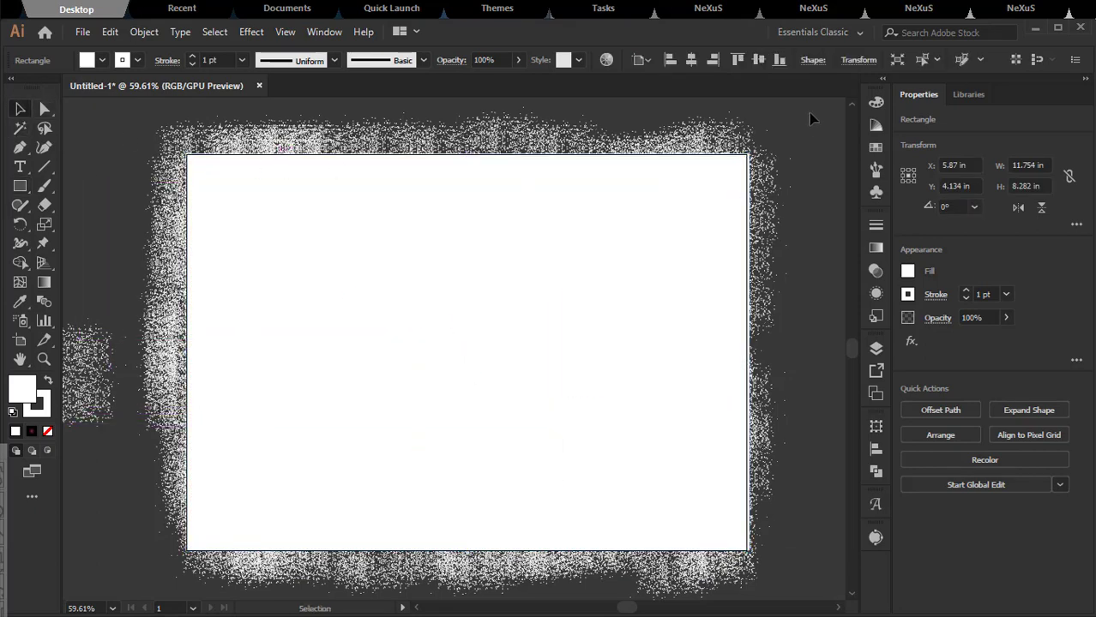
Select all the artwork, make a clipping mask with the artboard-sized rectangle, and deselect the clipped group
key("a")
key("ctrl+a")
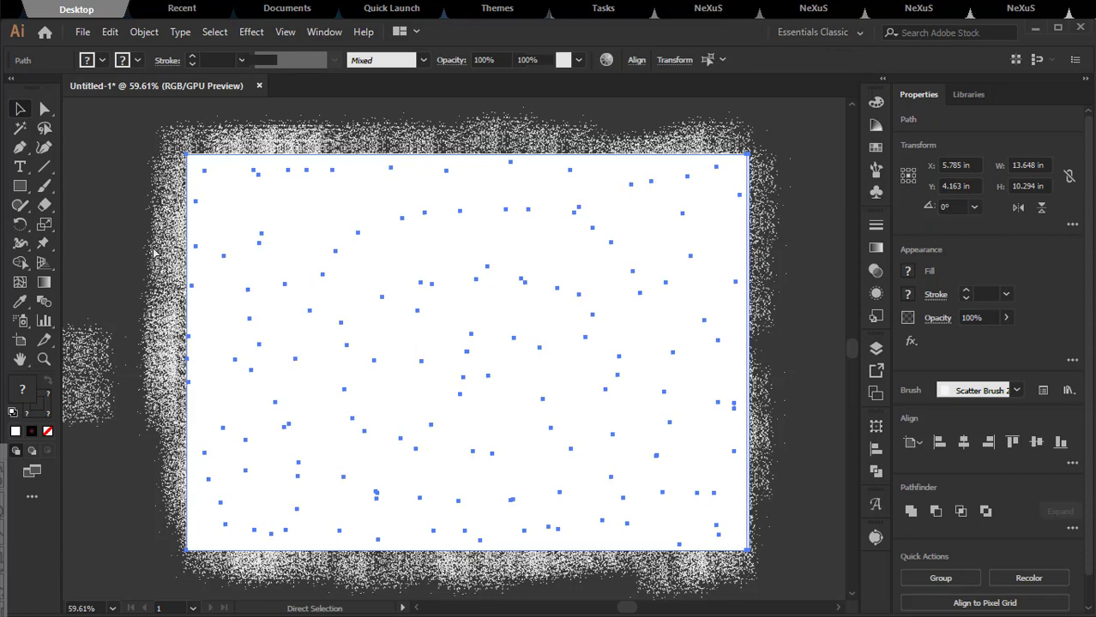
key("ctrl+7")
key("v")
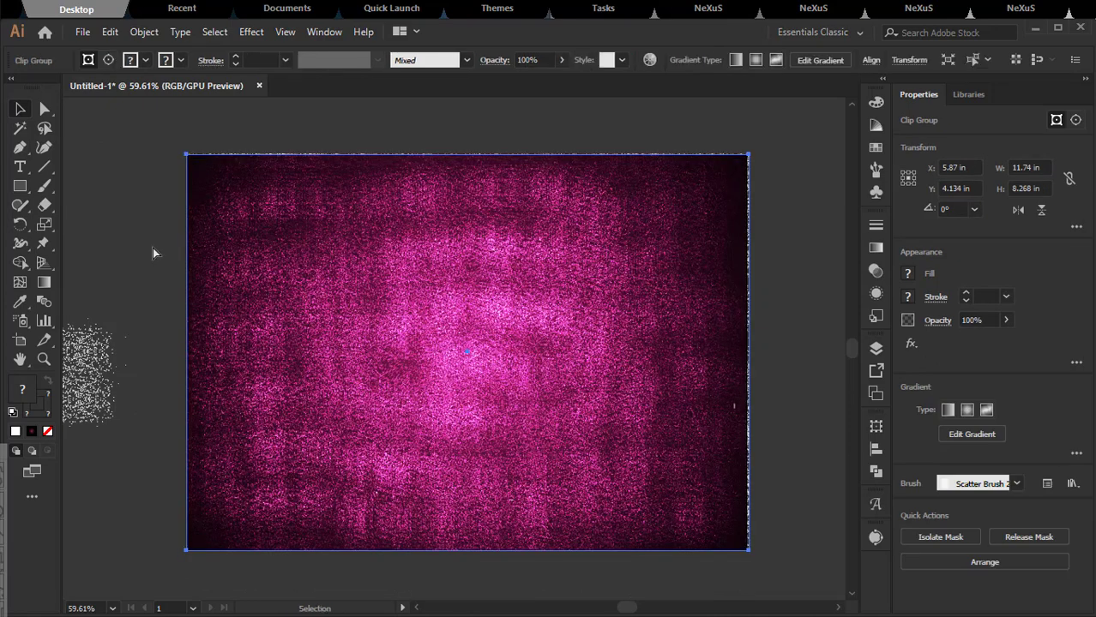
left_click(145, 230)
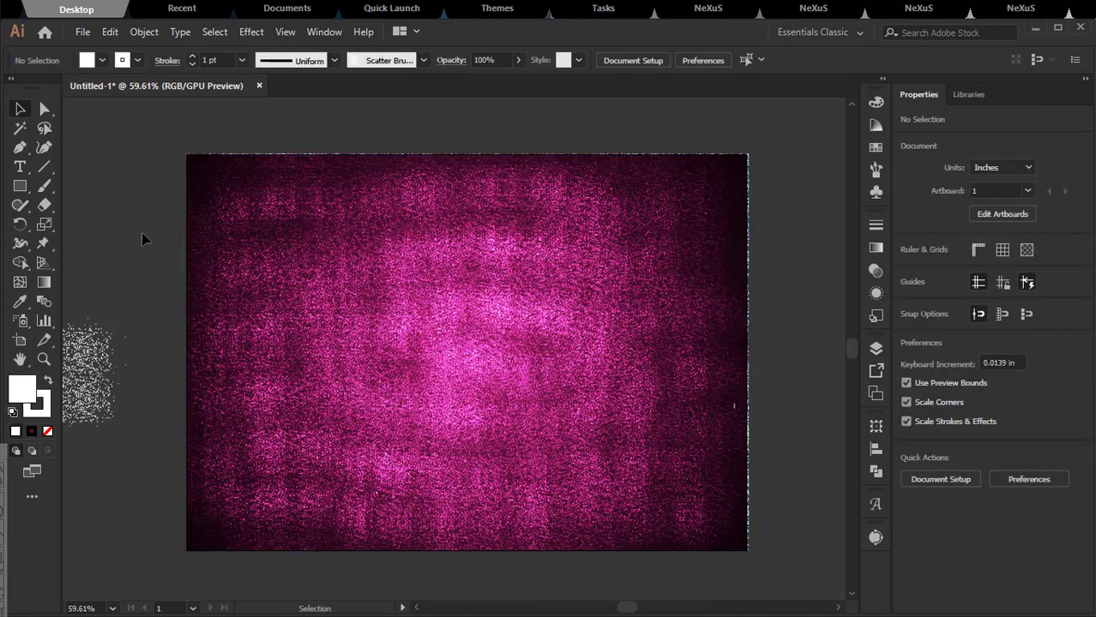